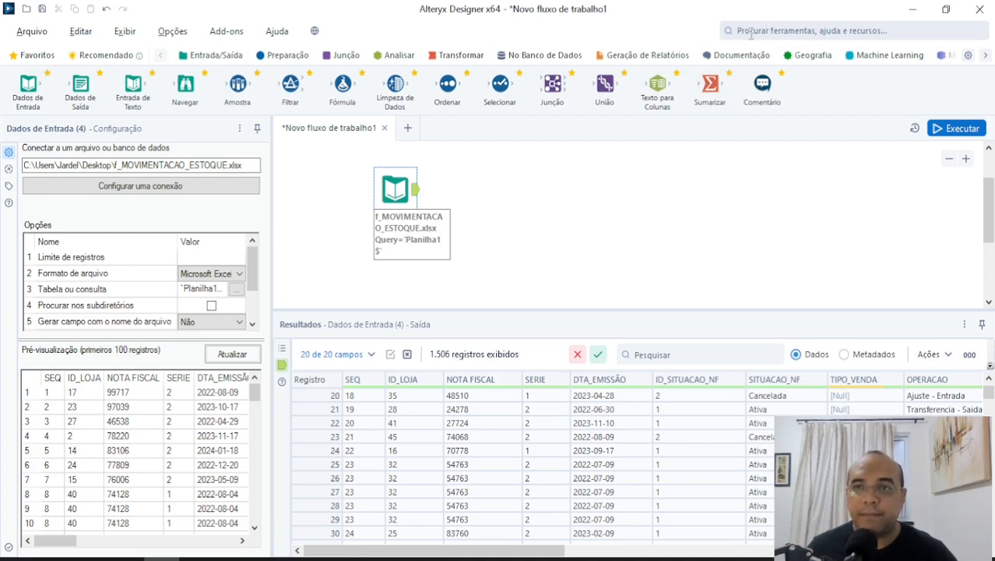
click(752, 31)
text(filt)
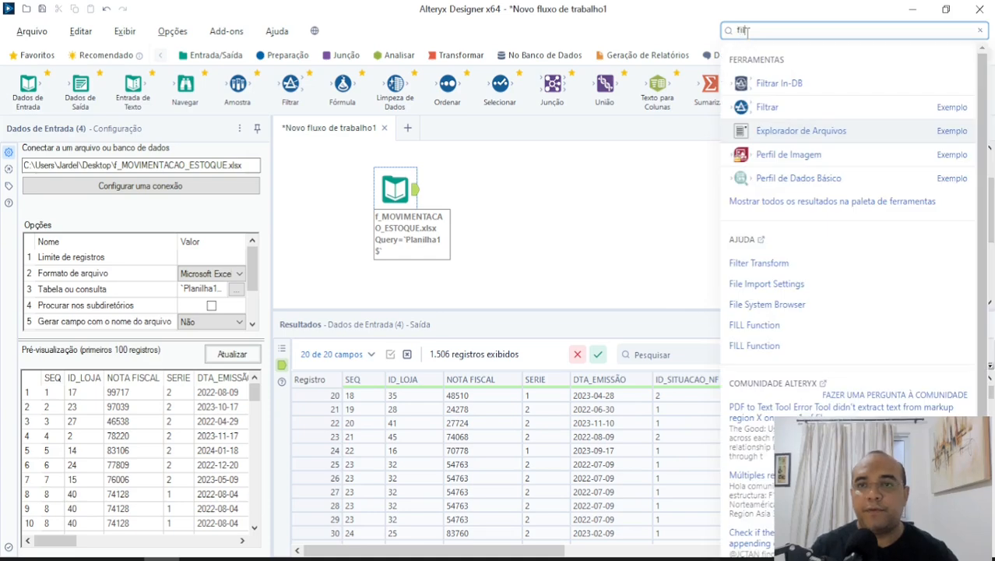
drag(767, 107, 507, 180)
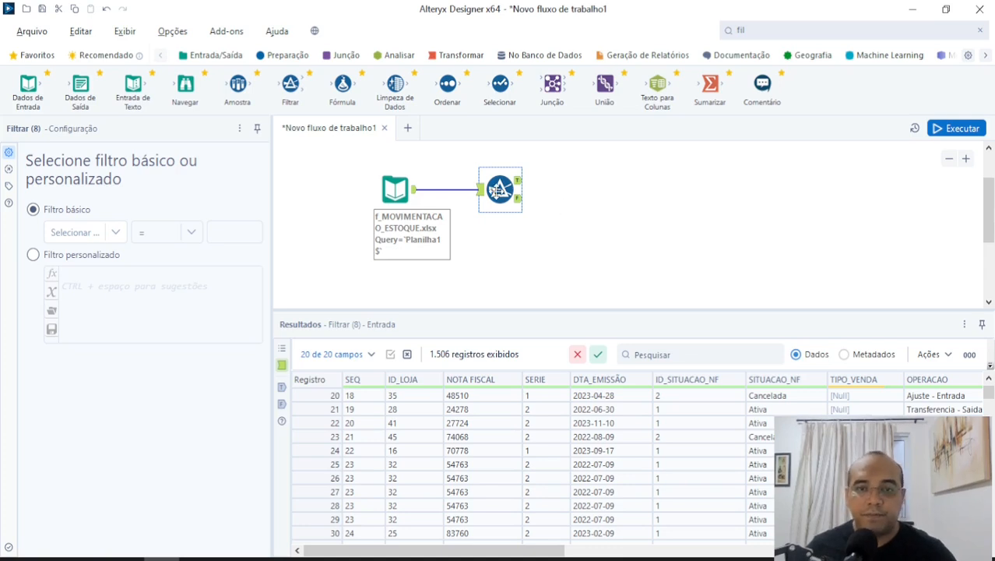
key(Delete)
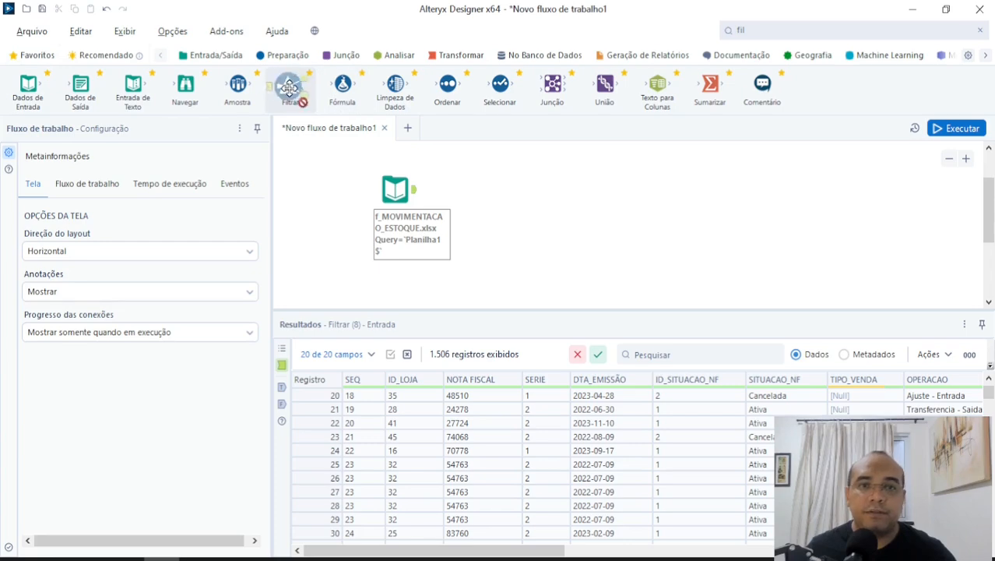
Add a Filter tool connected to the f_MOVIMENTACAO_ESTOQUE.xlsx input and select the filter's incoming data.
drag(290, 89, 492, 189)
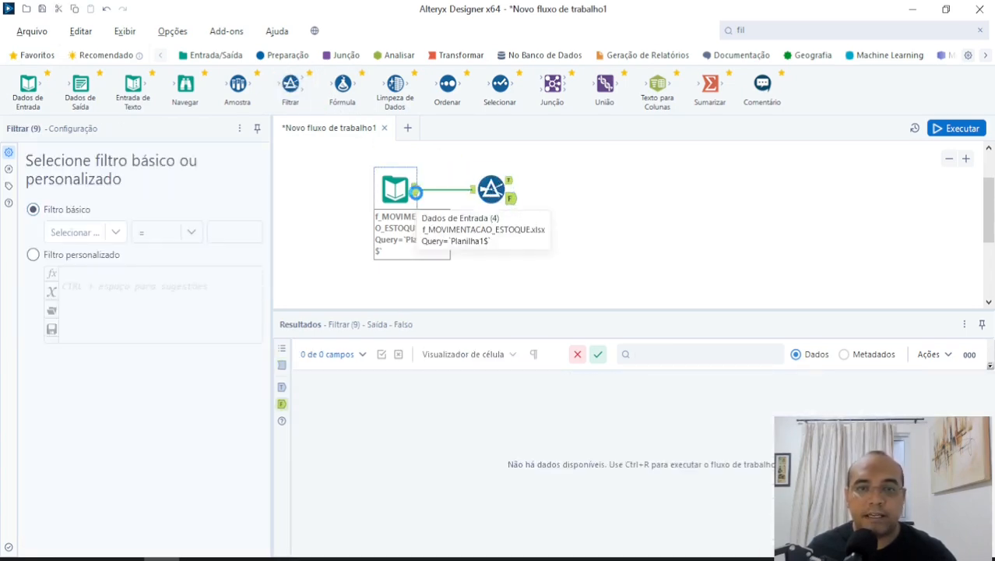
click(424, 221)
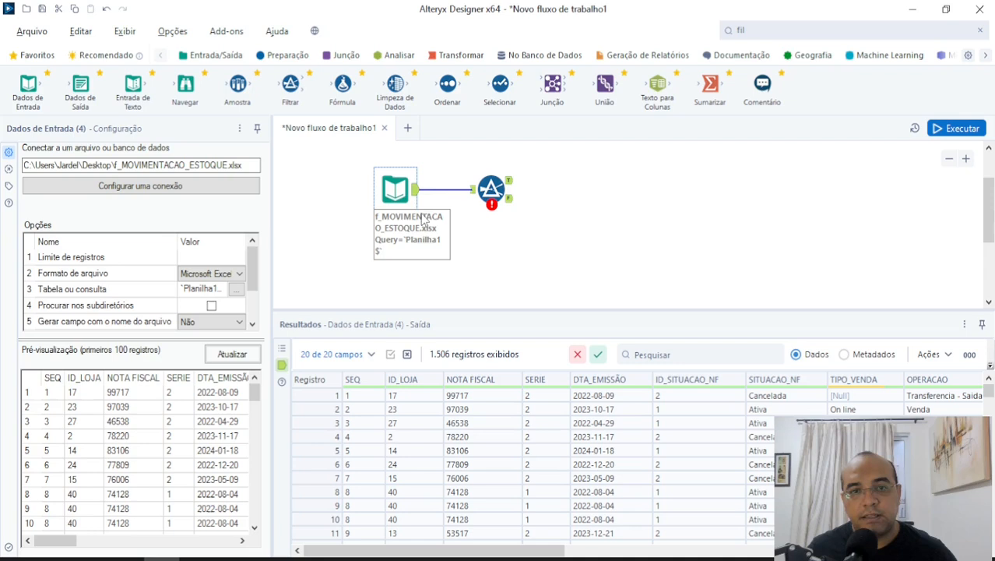
click(472, 199)
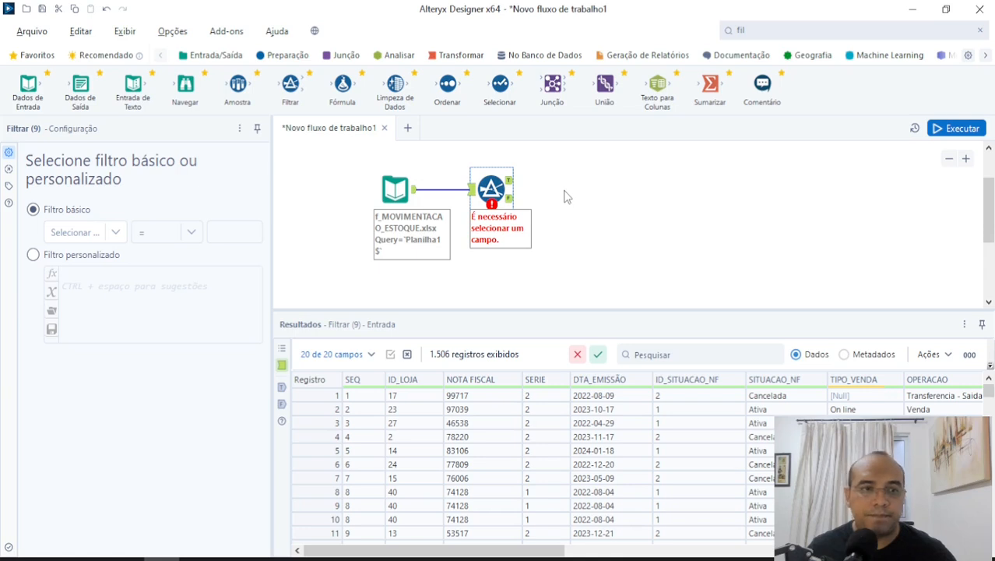
Set the basic filter to keep records where VENDA_LIQUIDA (V + F - D) = 1061.
click(118, 232)
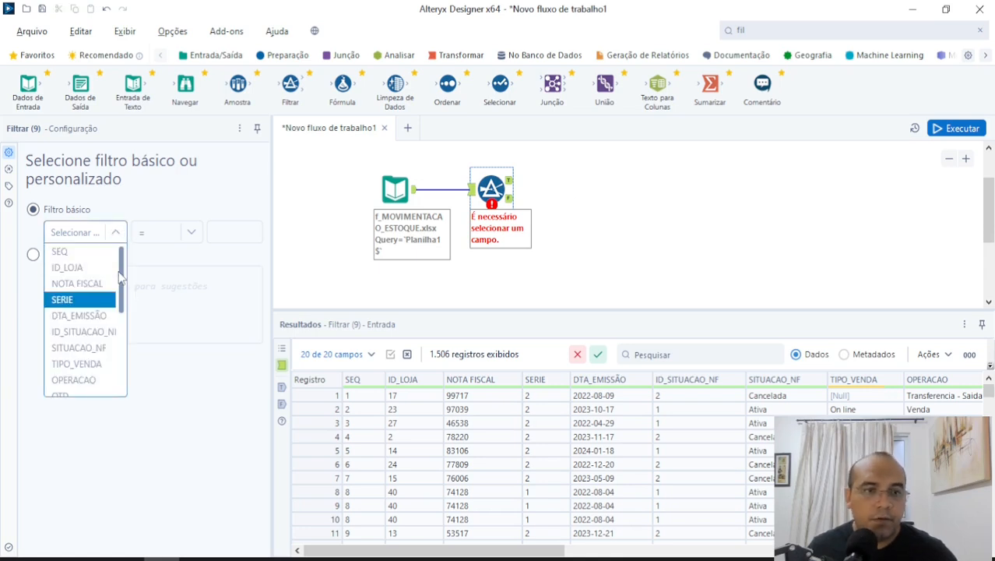
drag(120, 281, 127, 360)
click(100, 325)
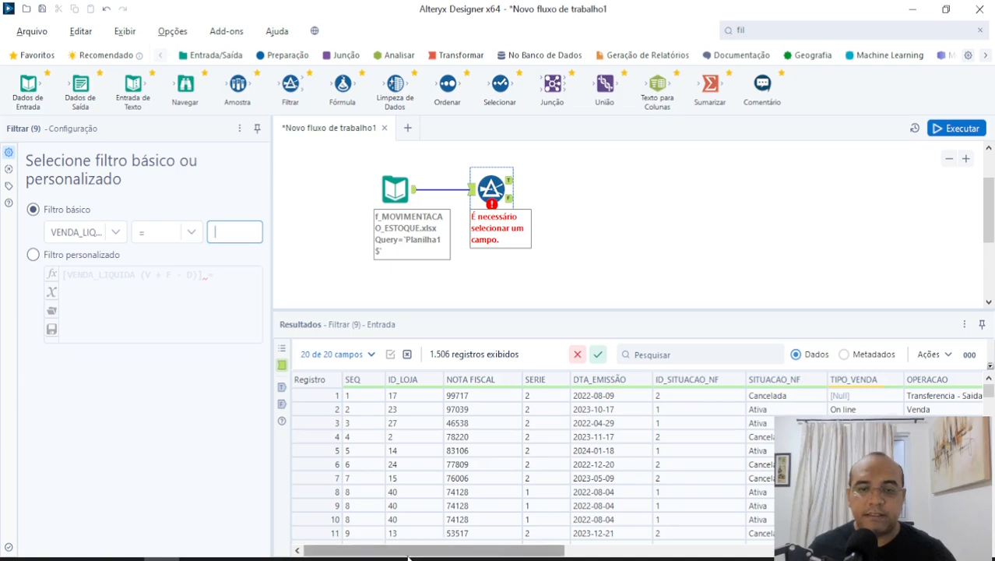
drag(410, 551, 701, 556)
scroll(540, 467, down, 10)
click(540, 423)
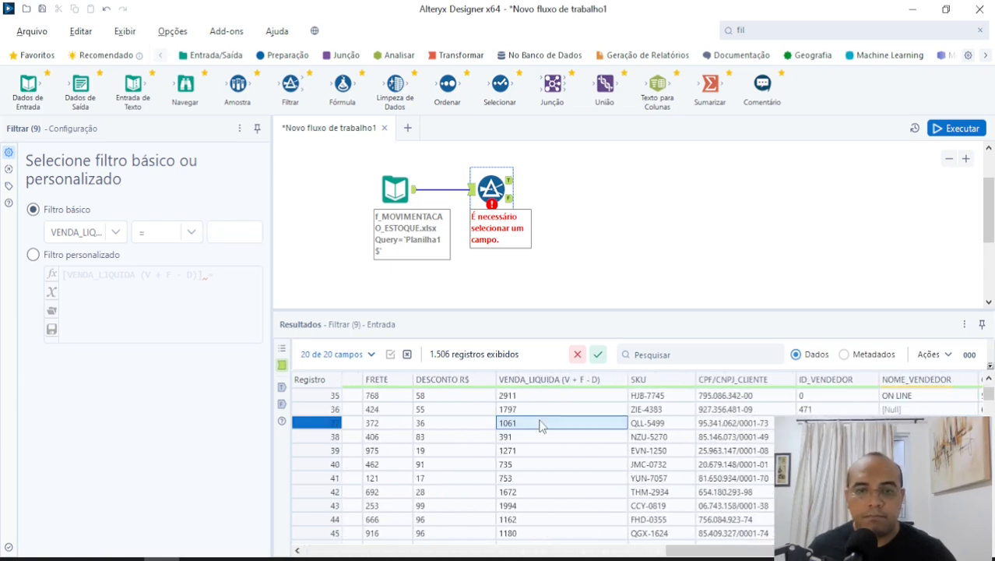
click(219, 231)
text(10)
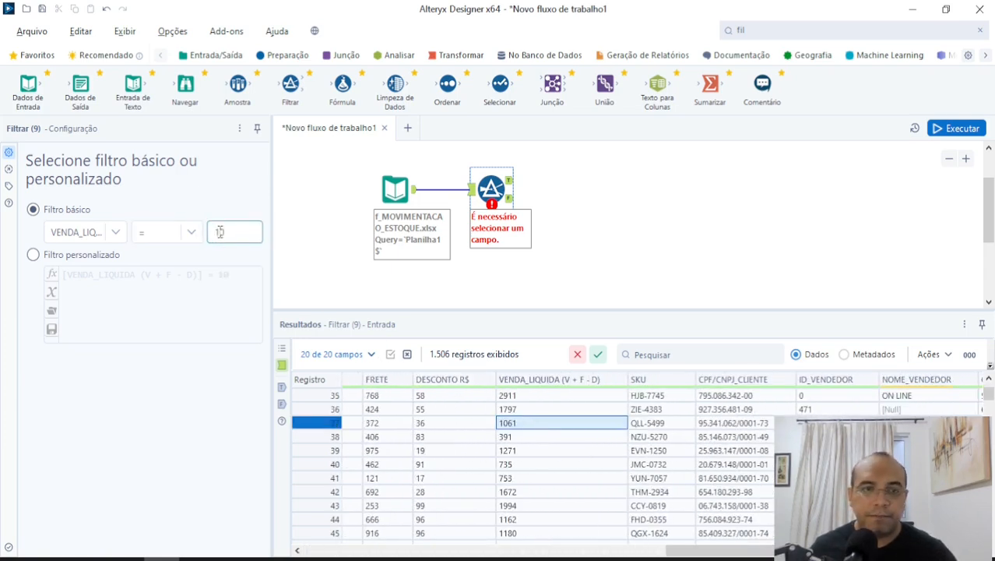
text(61)
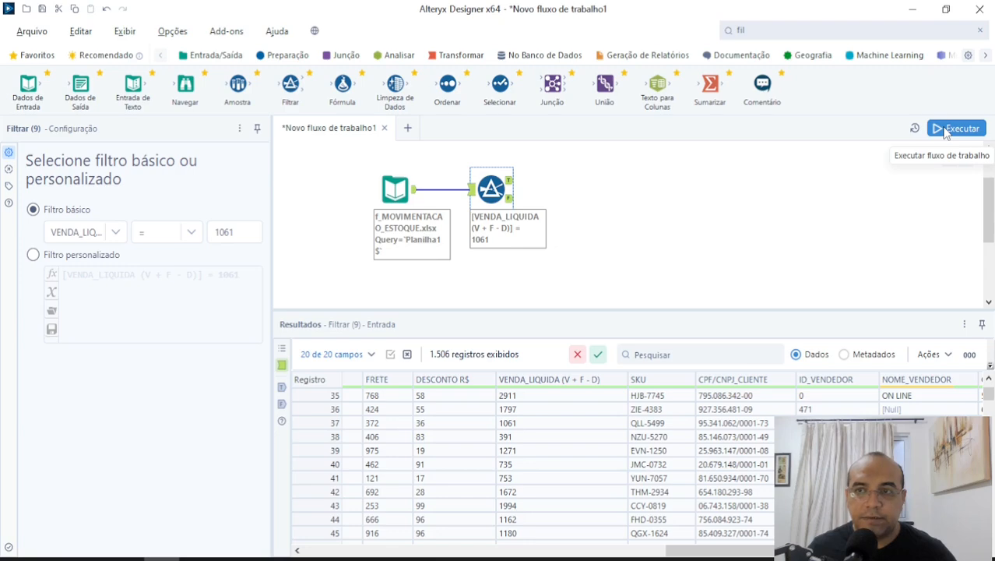
Run the workflow and show the VENDA_LIQUIDA values in the Filter's True output.
click(945, 130)
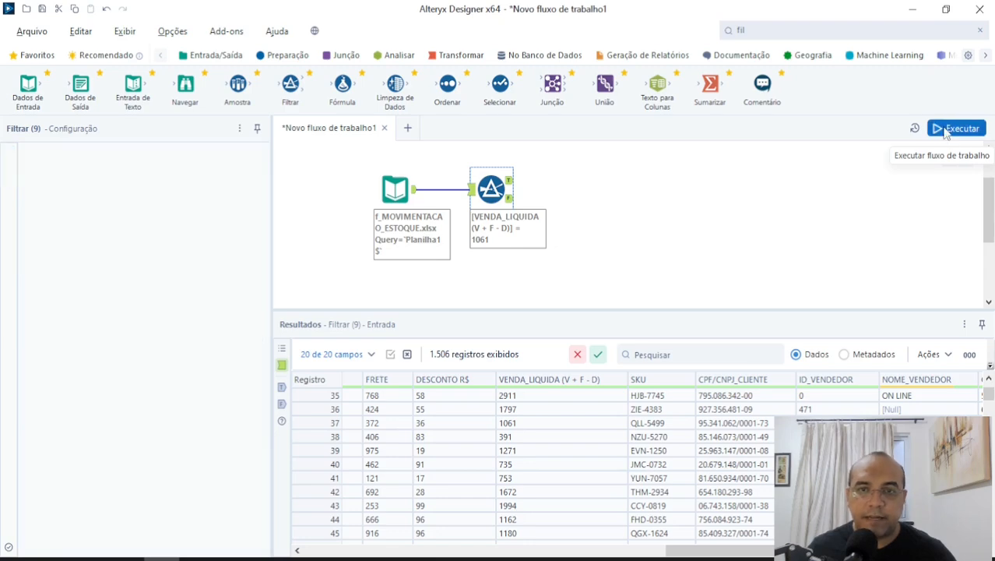
click(509, 180)
drag(671, 550, 746, 549)
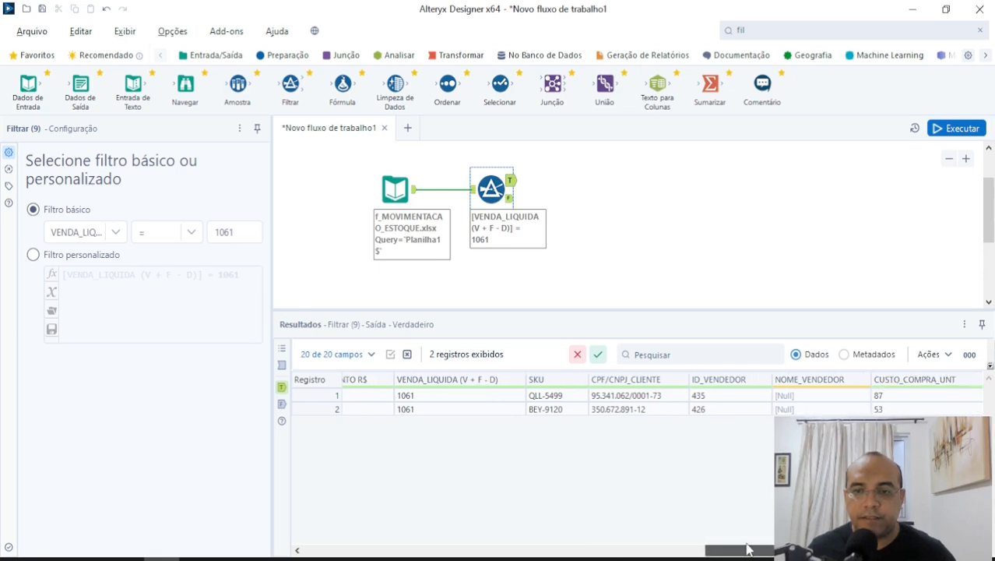
click(192, 233)
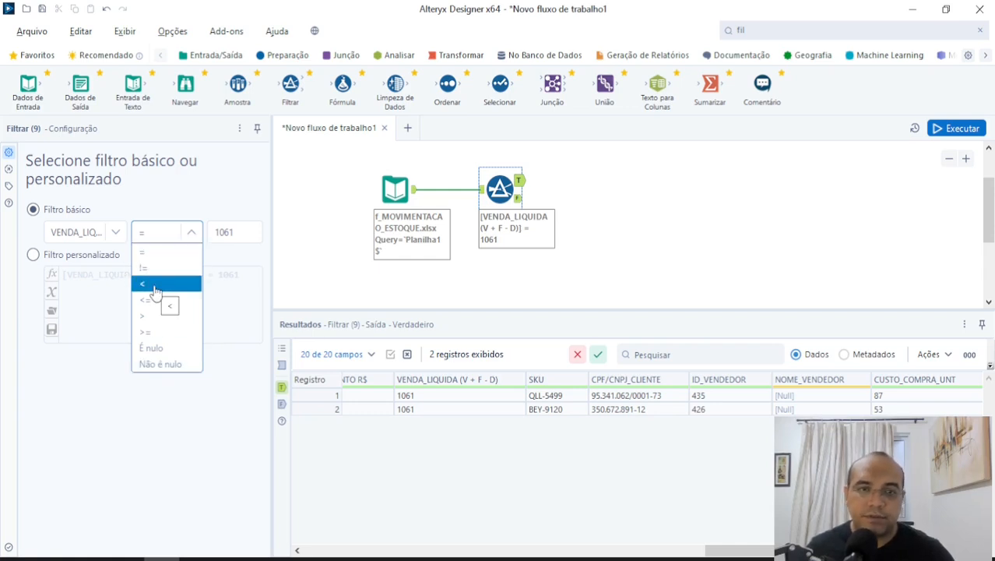
click(573, 261)
click(500, 189)
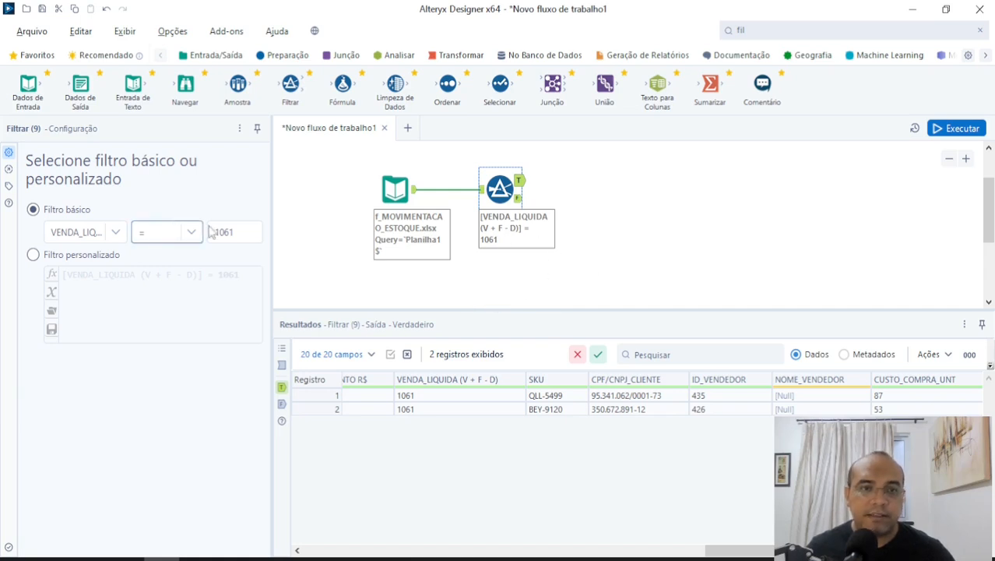
Change the filter condition on VENDA_LIQUIDA to >= 1000 and run the workflow.
click(173, 233)
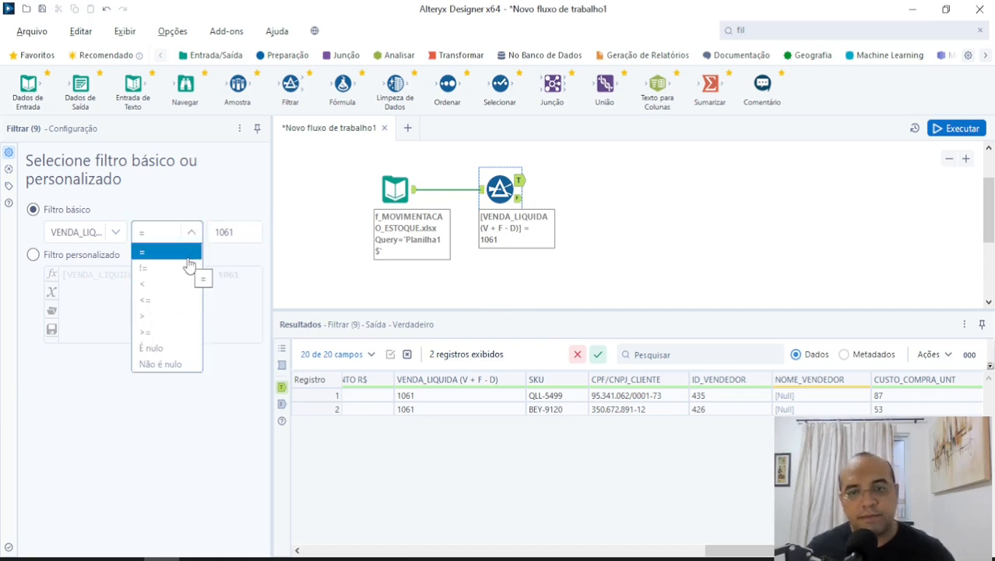
click(173, 333)
double_click(225, 233)
text(1000)
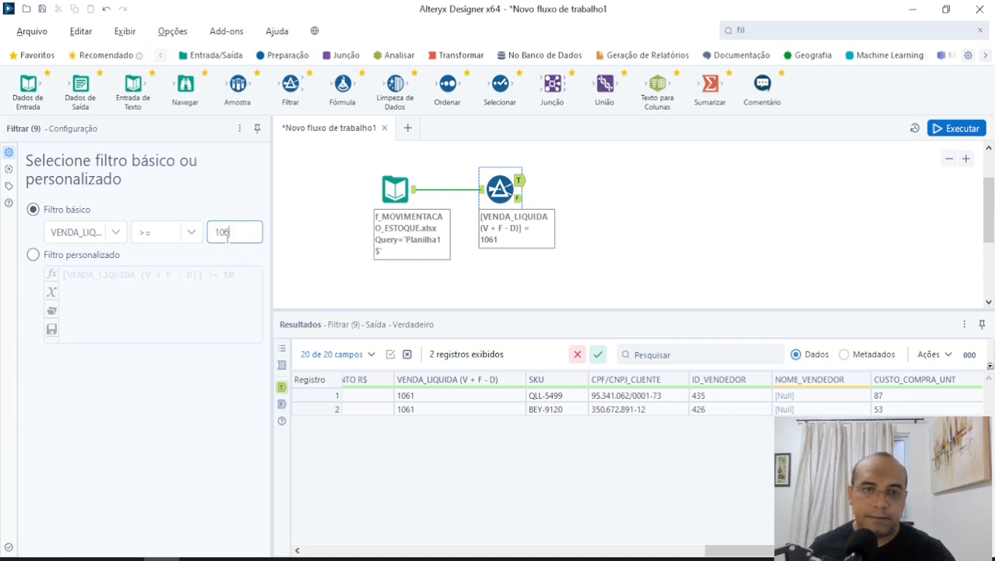
key(ctrl+r)
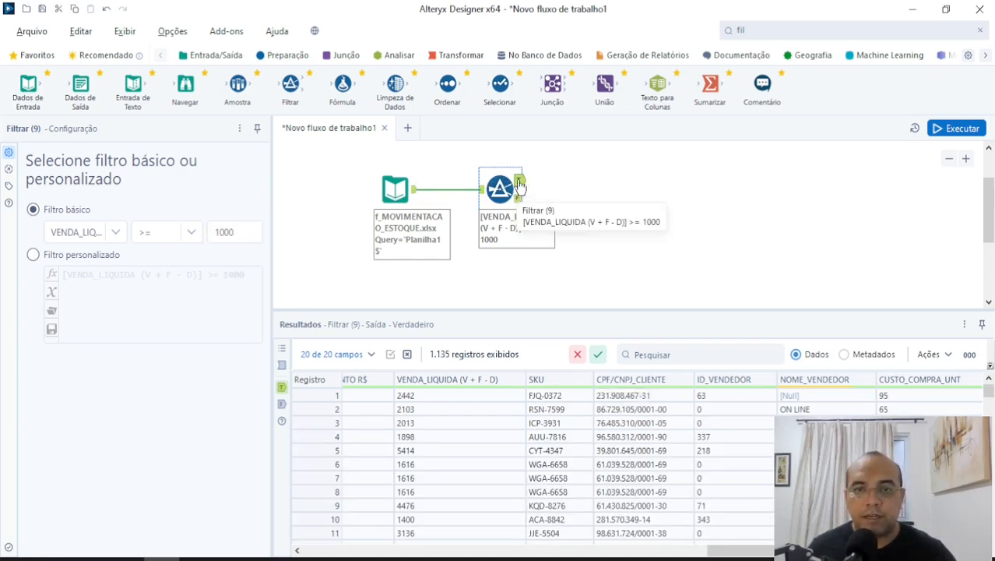
Examine the VENDA_LIQUIDA values throughout the records of the Filter's False output.
click(519, 198)
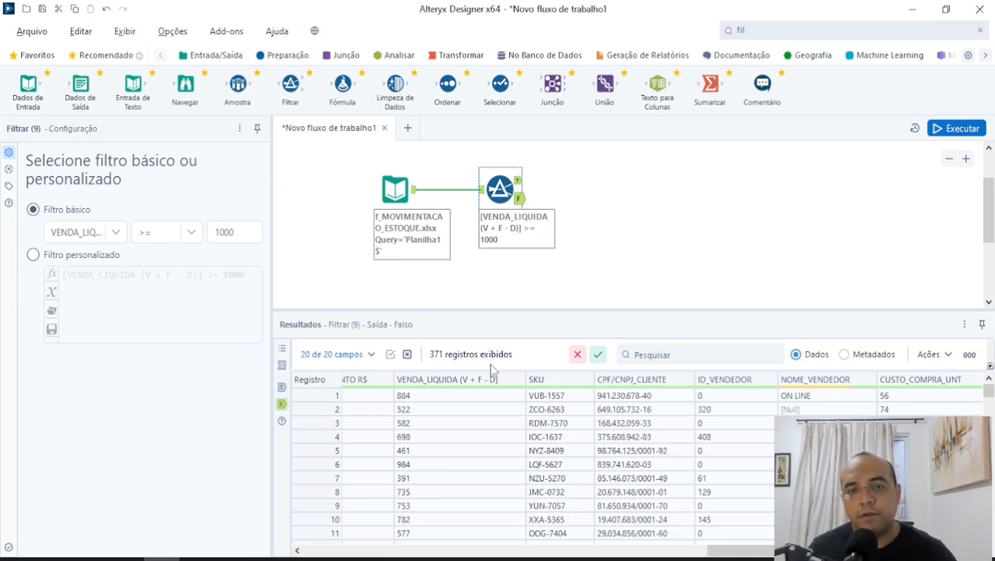
drag(780, 550, 783, 551)
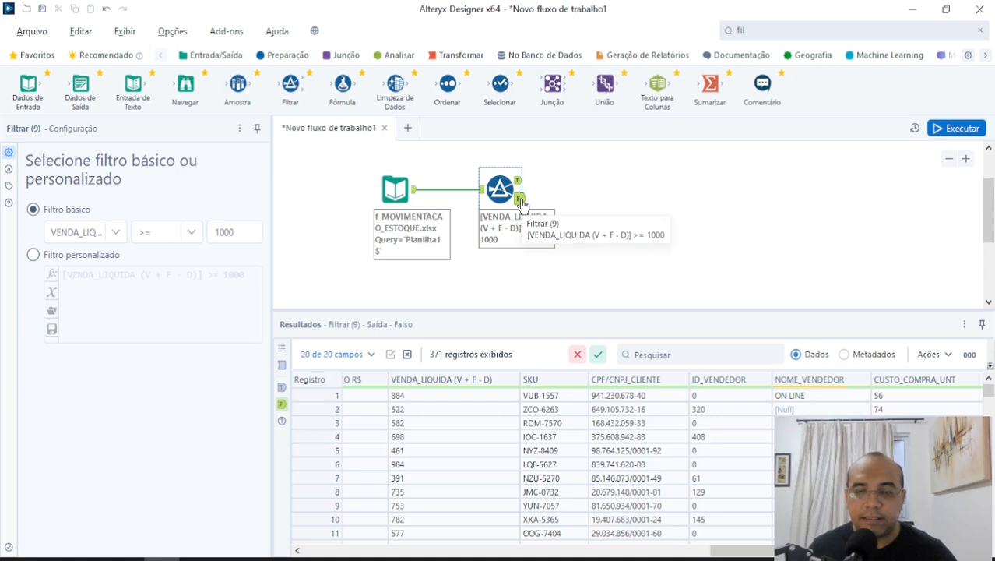
drag(743, 551, 648, 536)
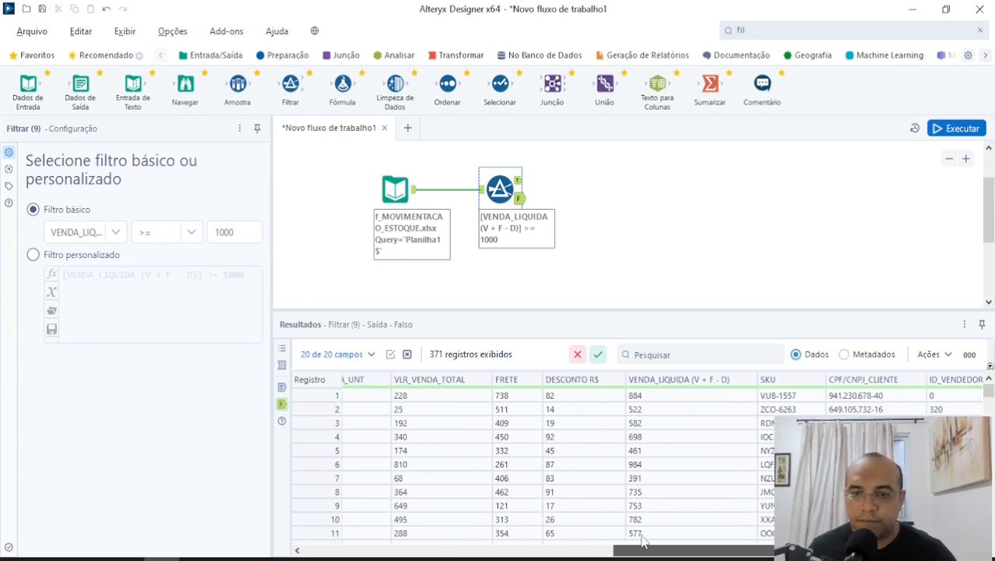
scroll(669, 448, down, 15)
scroll(669, 450, down, 20)
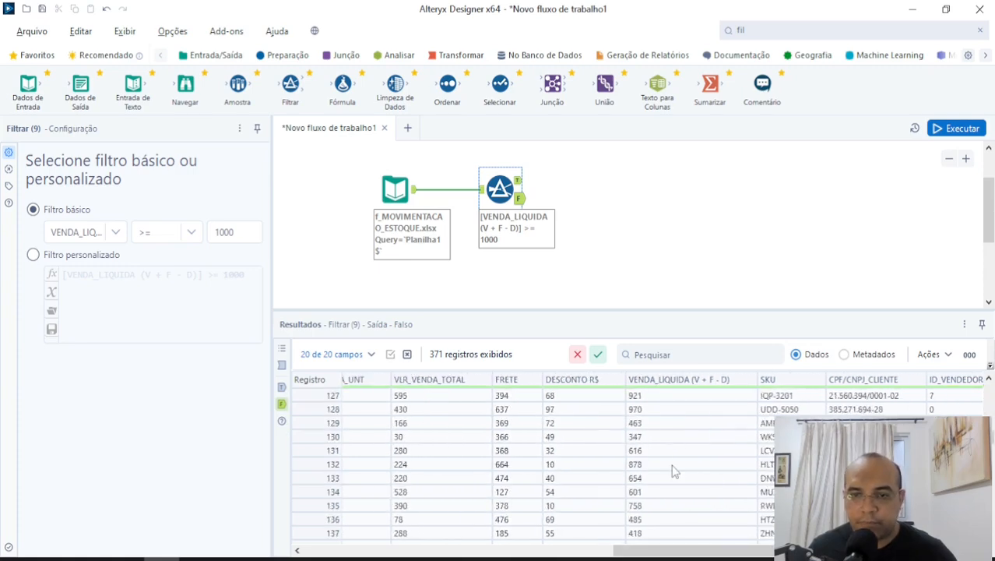
scroll(673, 468, down, 20)
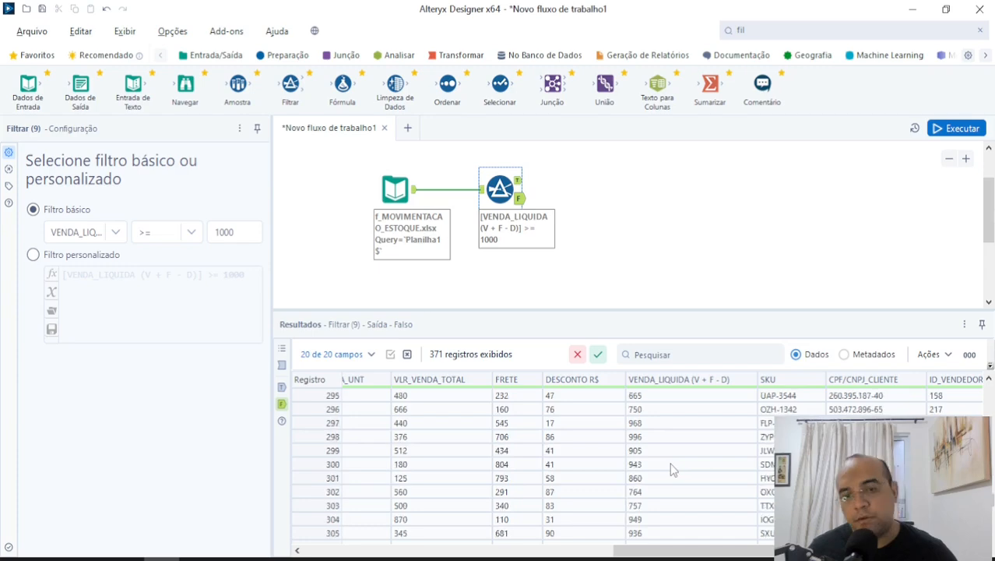
Examine the records of the Filter's True output, including the SITUACAO_NF, TIPO_VENDA and OPERACAO columns.
click(520, 181)
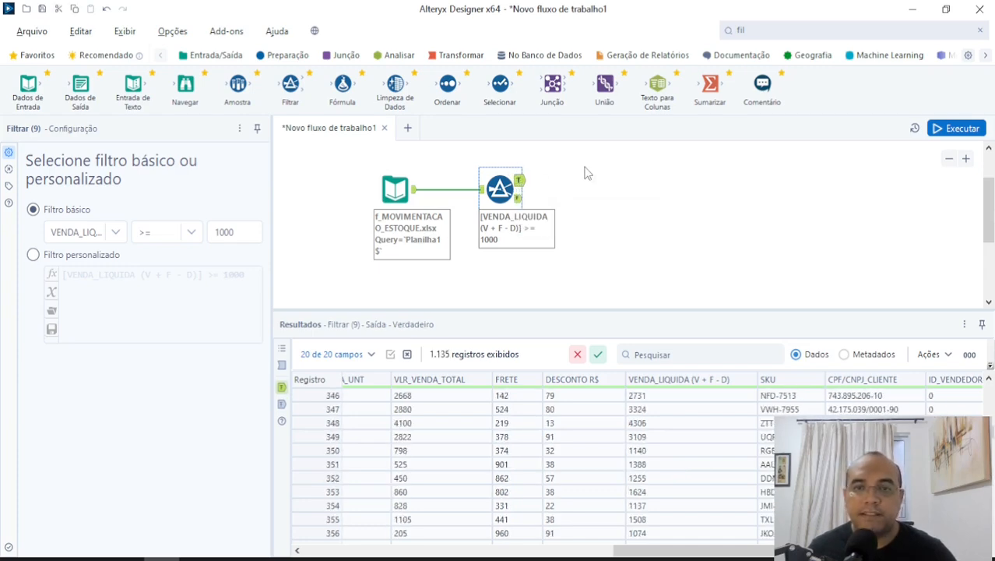
scroll(701, 444, up, 19)
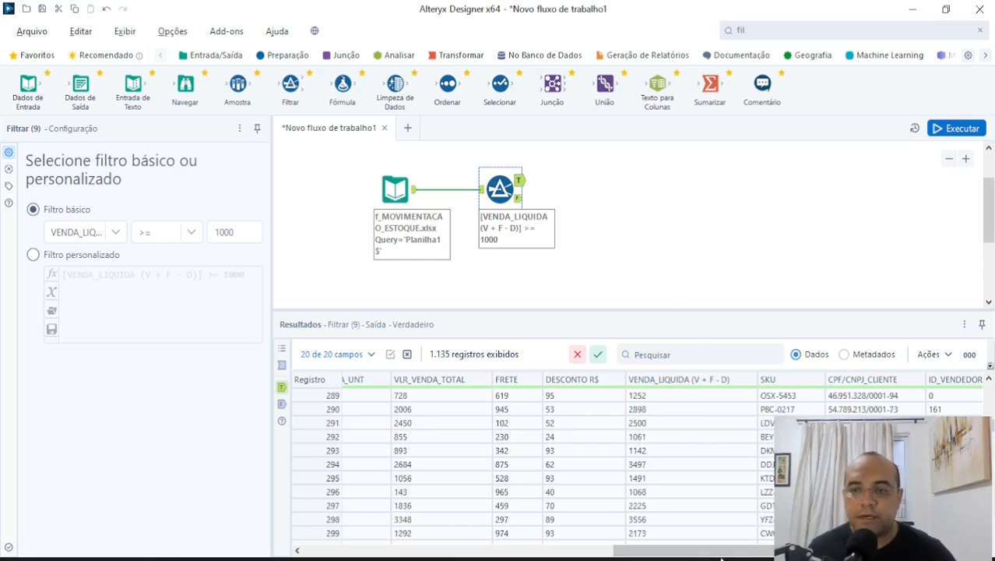
drag(700, 551, 546, 551)
scroll(759, 467, down, 10)
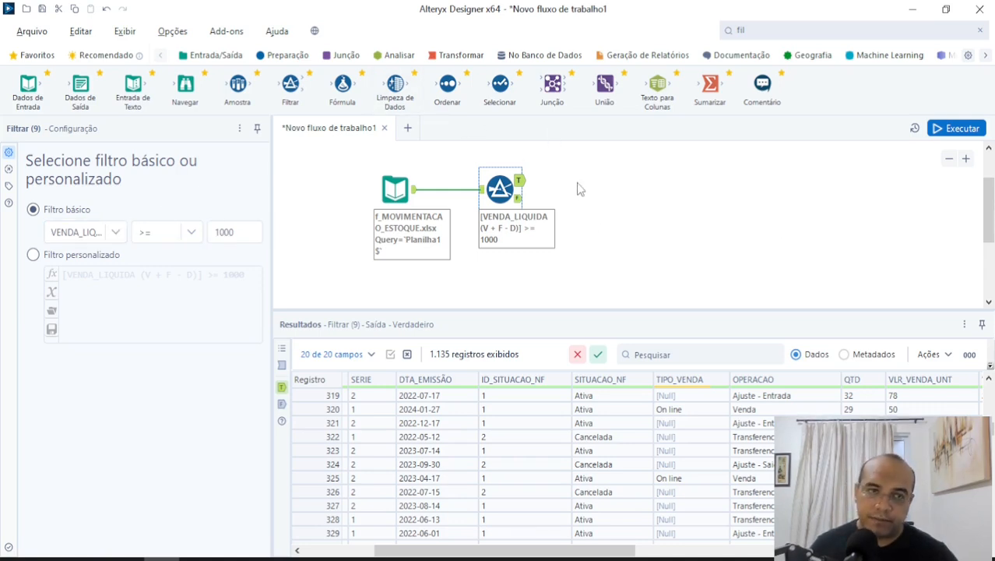
Change the field of the basic filter to OPERACAO.
click(116, 233)
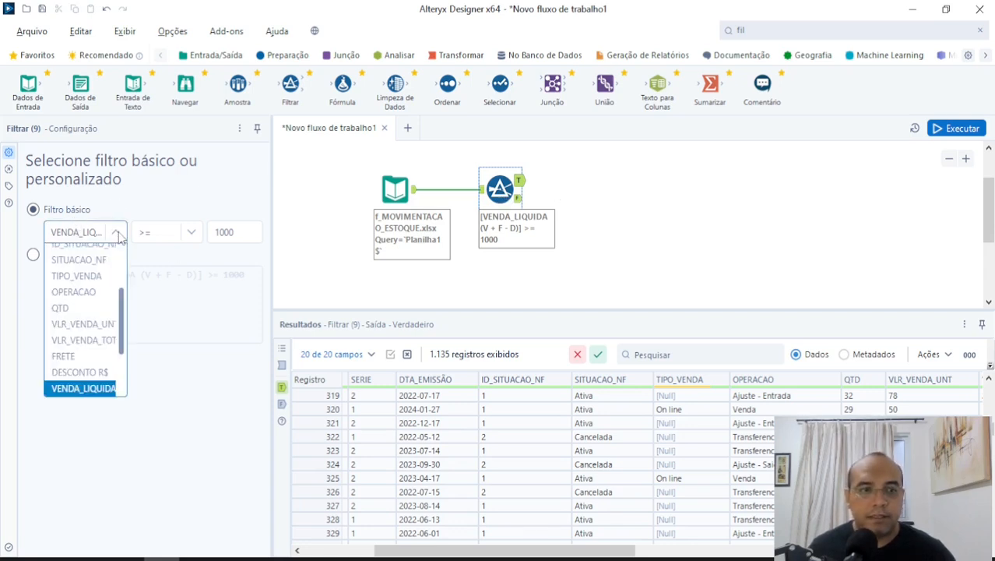
drag(122, 335, 128, 296)
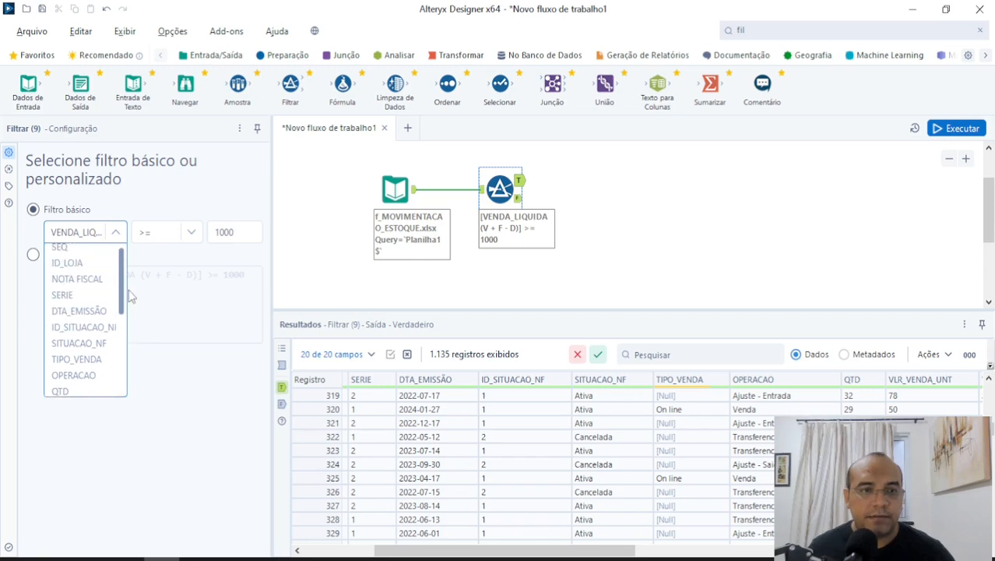
scroll(130, 295, down, 1)
click(87, 336)
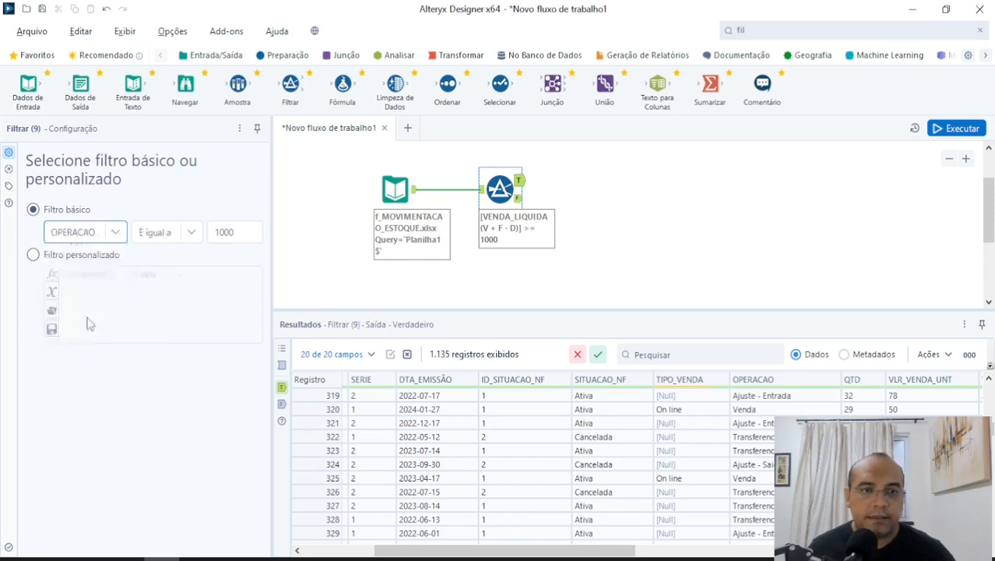
Widen the filter's configuration pane and review the comparison operators offered for the OPERACAO field.
click(192, 233)
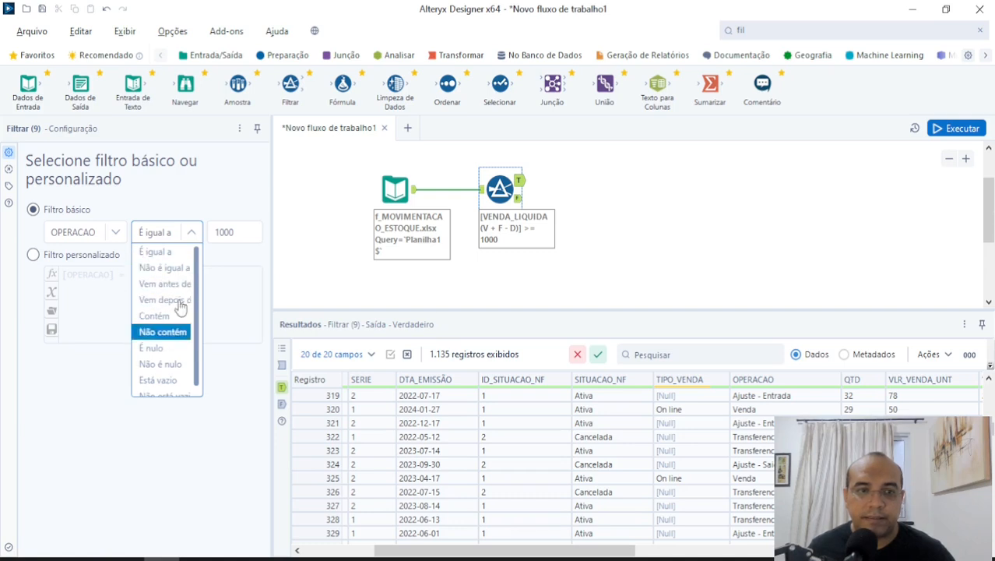
click(270, 180)
drag(271, 180, 337, 195)
click(191, 215)
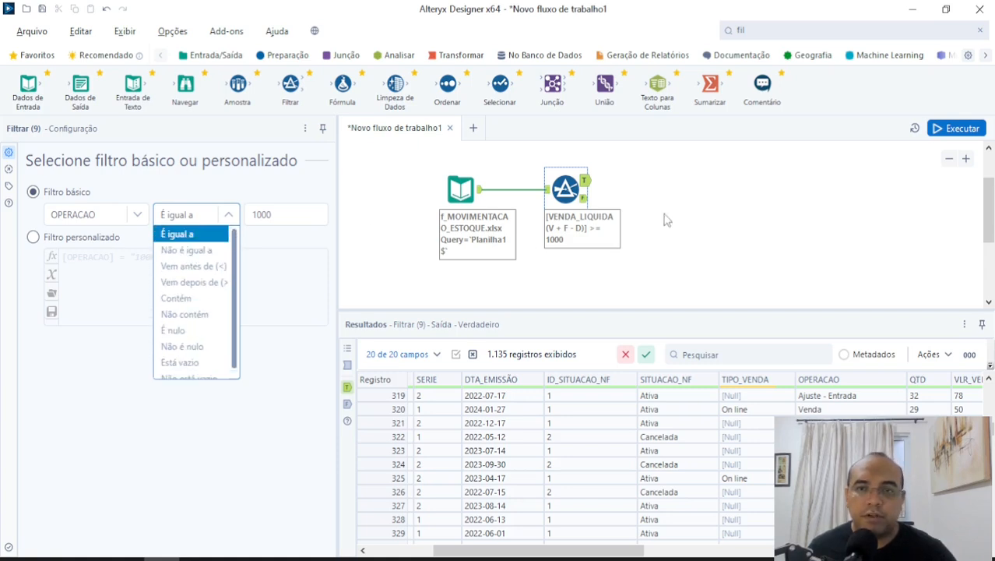
click(240, 220)
Set the comparison value of the OPERACAO filter to Venda.
click(268, 215)
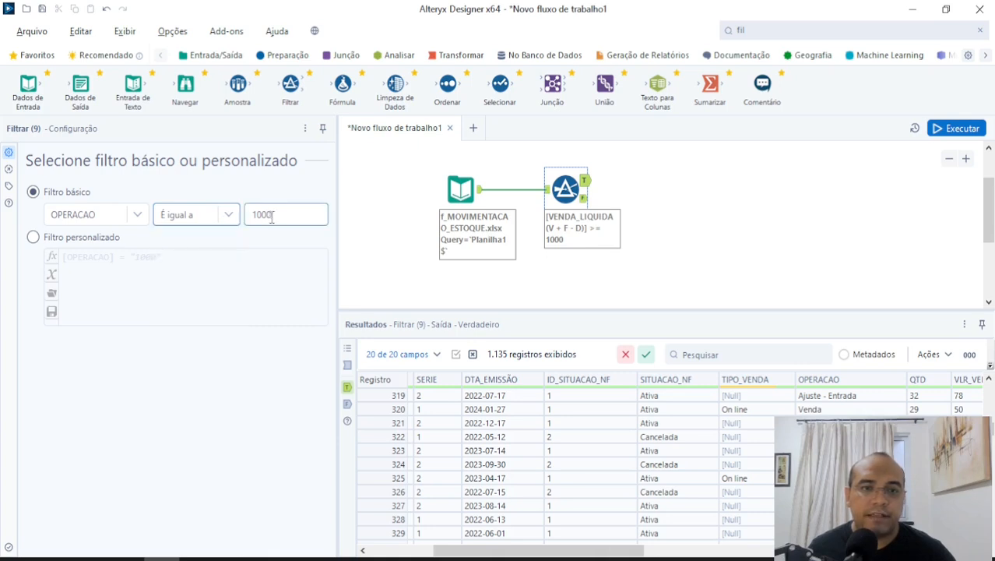
double_click(268, 214)
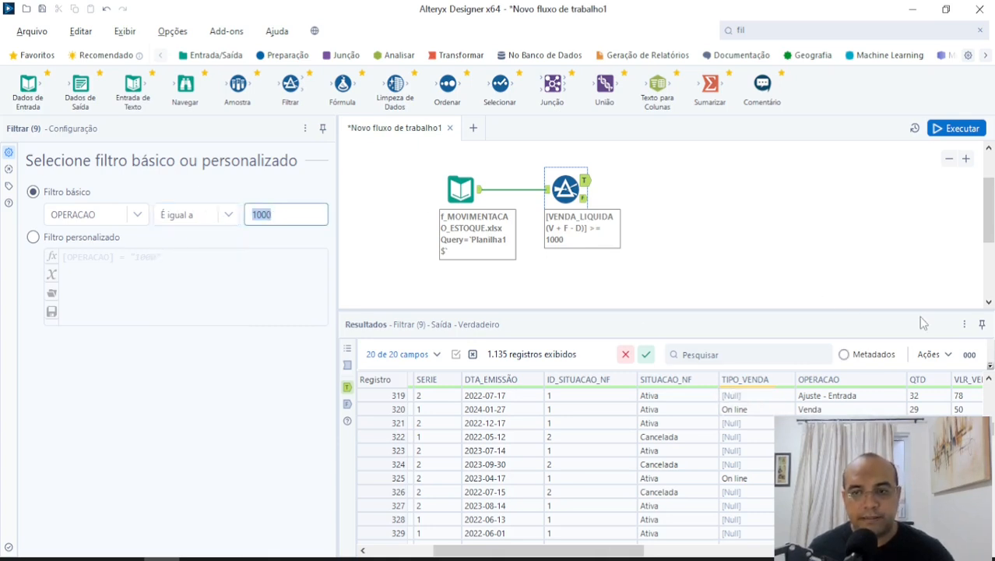
text(Venda)
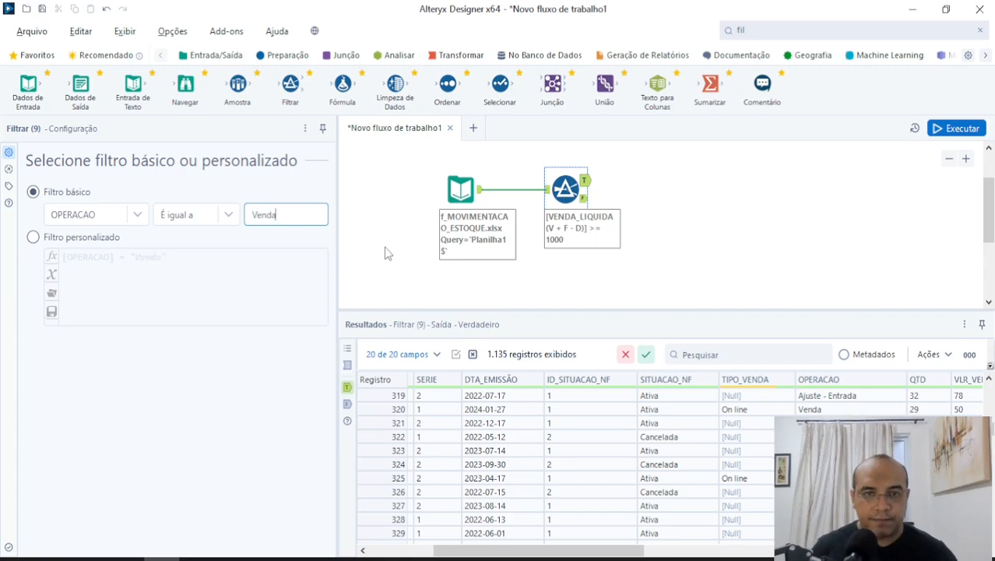
click(384, 247)
Run the workflow with the OPERACAO condition and inspect the records in the Filter's True output.
click(964, 130)
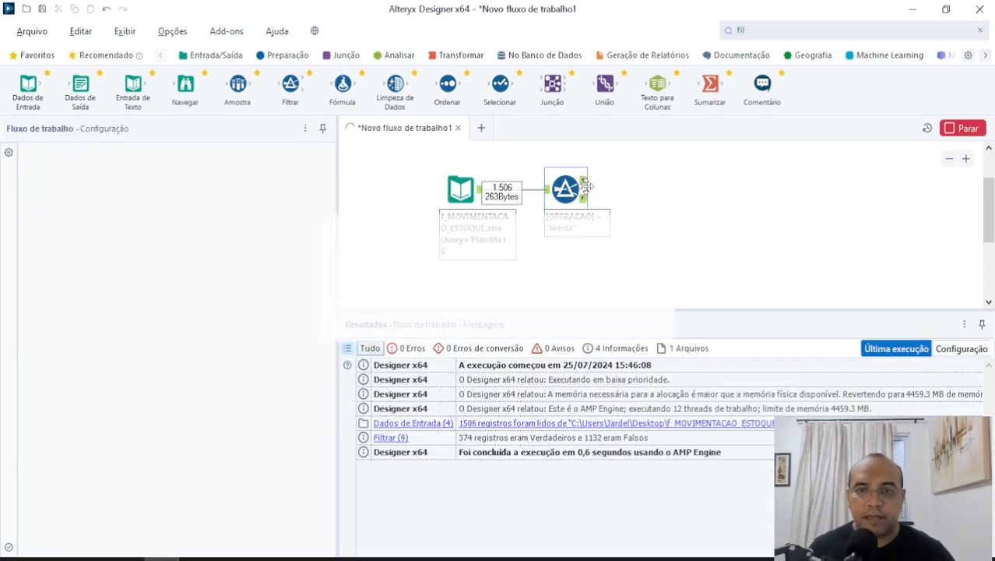
click(604, 220)
drag(577, 551, 869, 550)
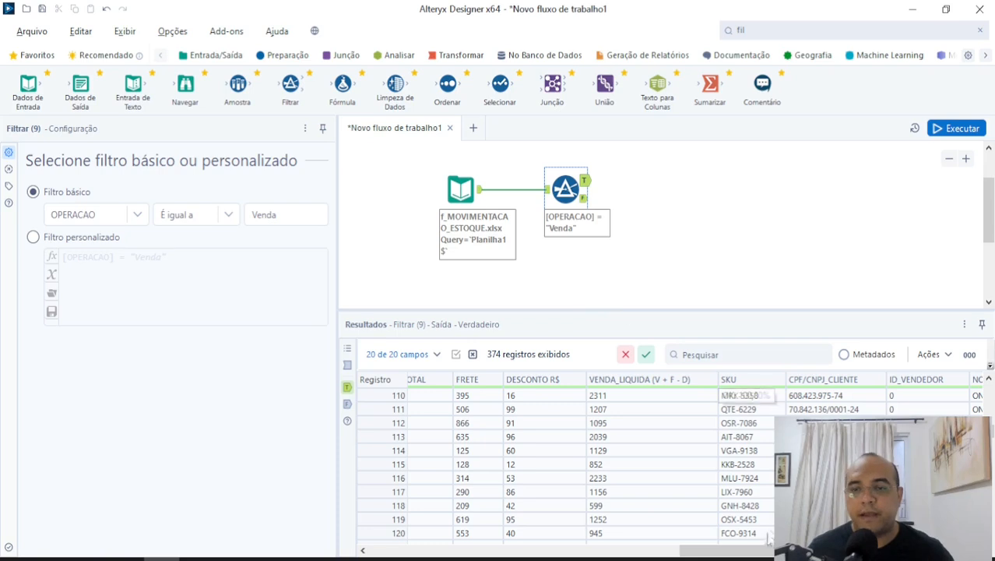
Change the comparison operator of the basic OPERACAO filter to Contém, keeping Venda as the value.
drag(767, 551, 842, 551)
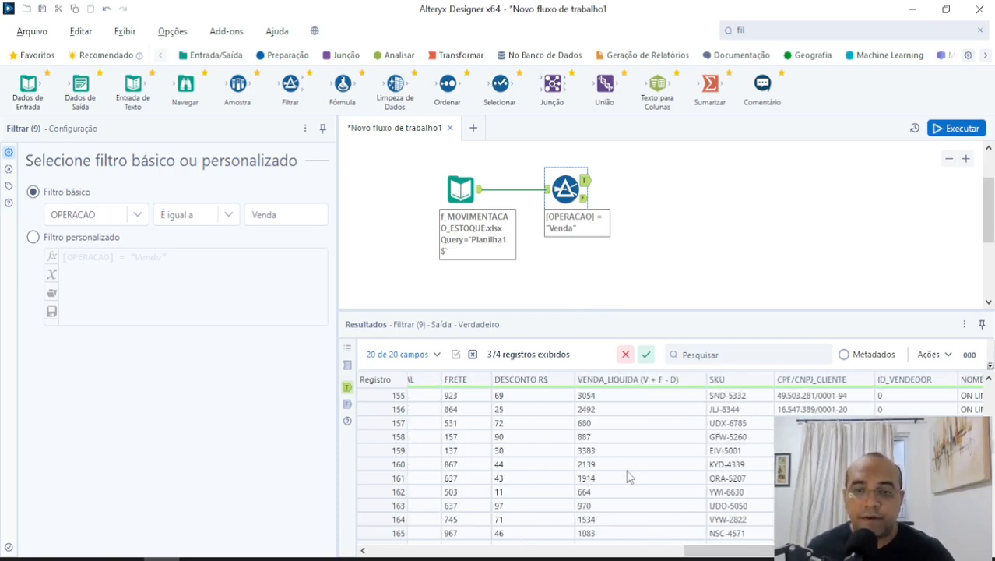
click(194, 214)
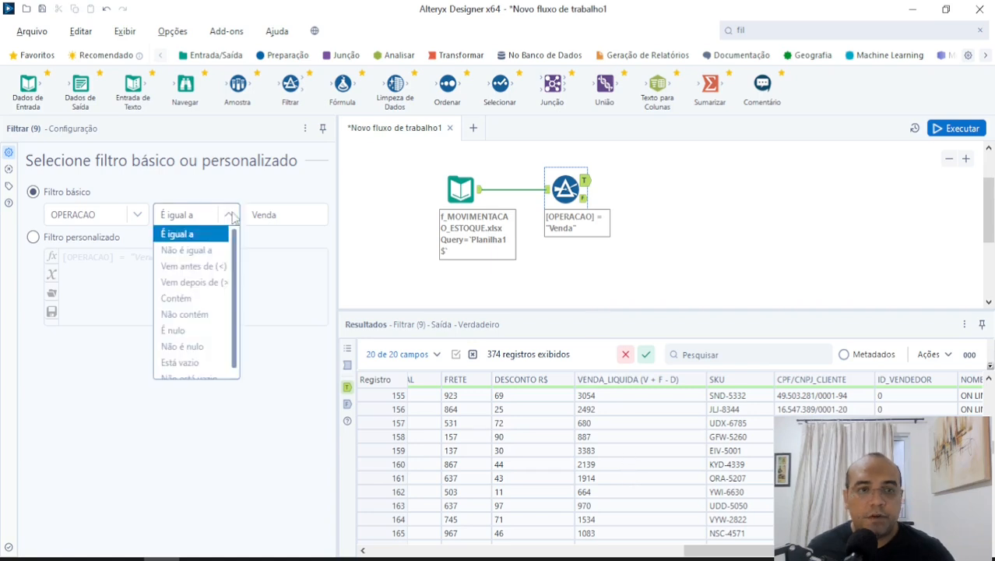
click(191, 298)
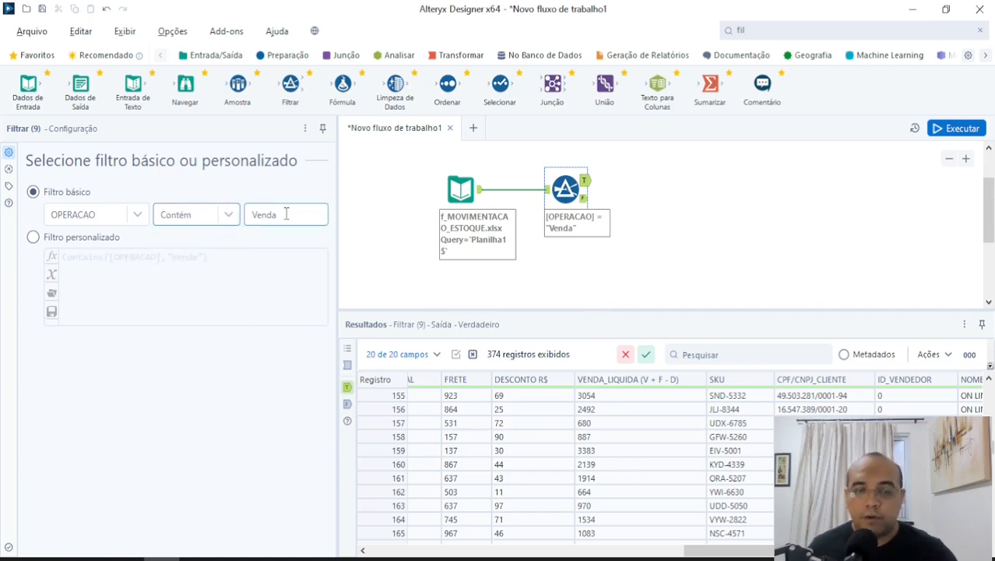
click(287, 215)
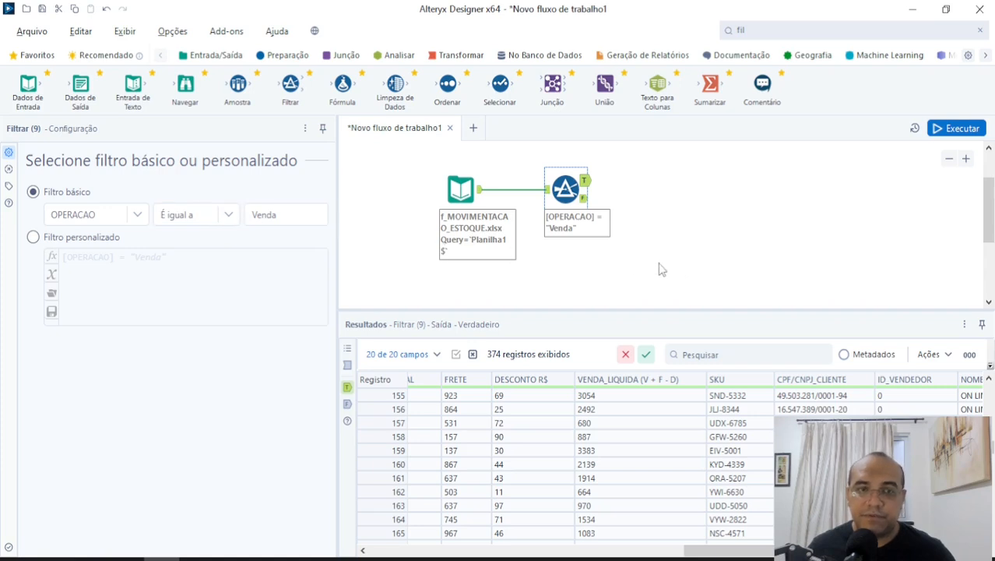
click(228, 214)
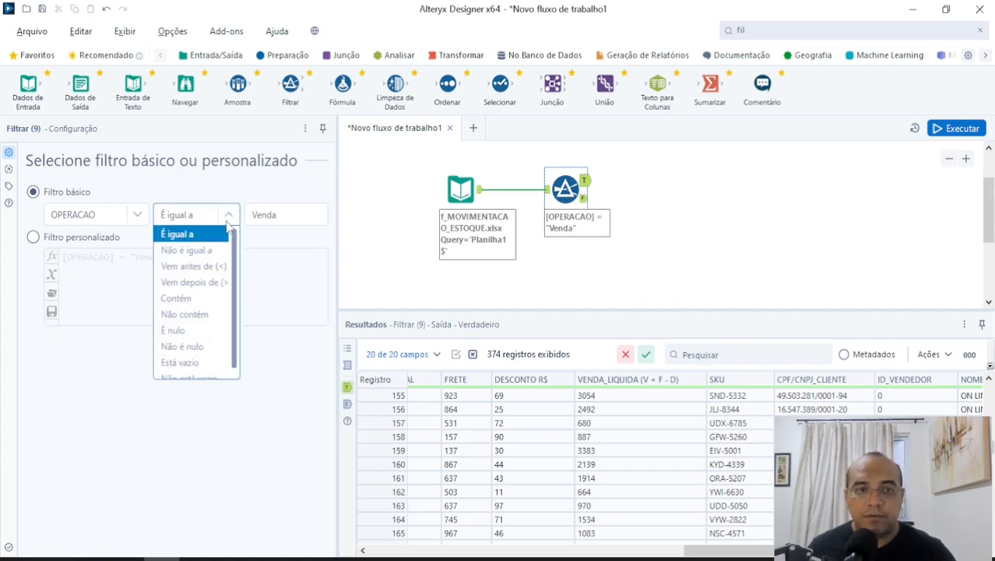
click(190, 314)
click(294, 217)
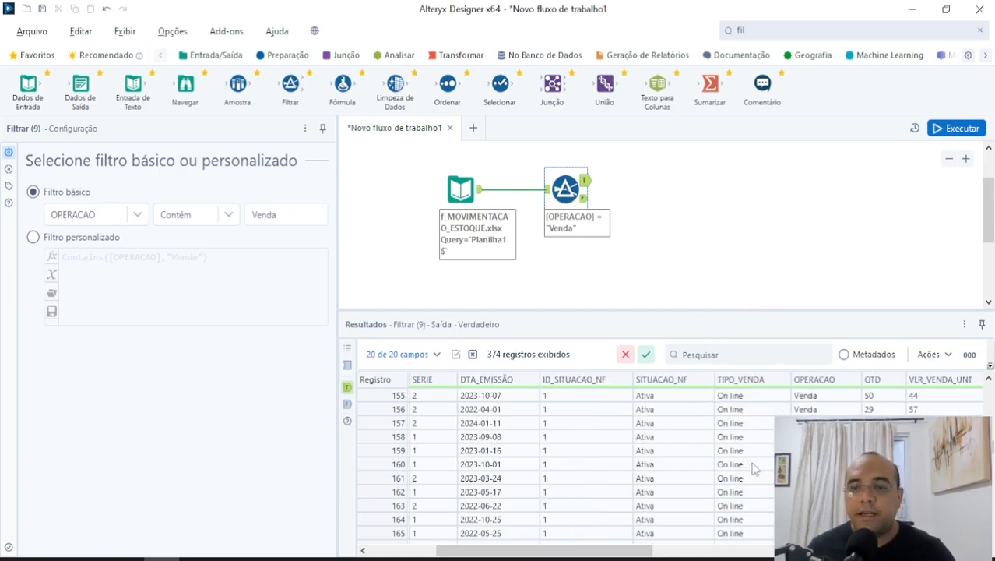
Run the workflow with the Contém condition and review the OPERACAO column in the Filter's True output.
scroll(754, 466, down, 6)
scroll(381, 464, down, 20)
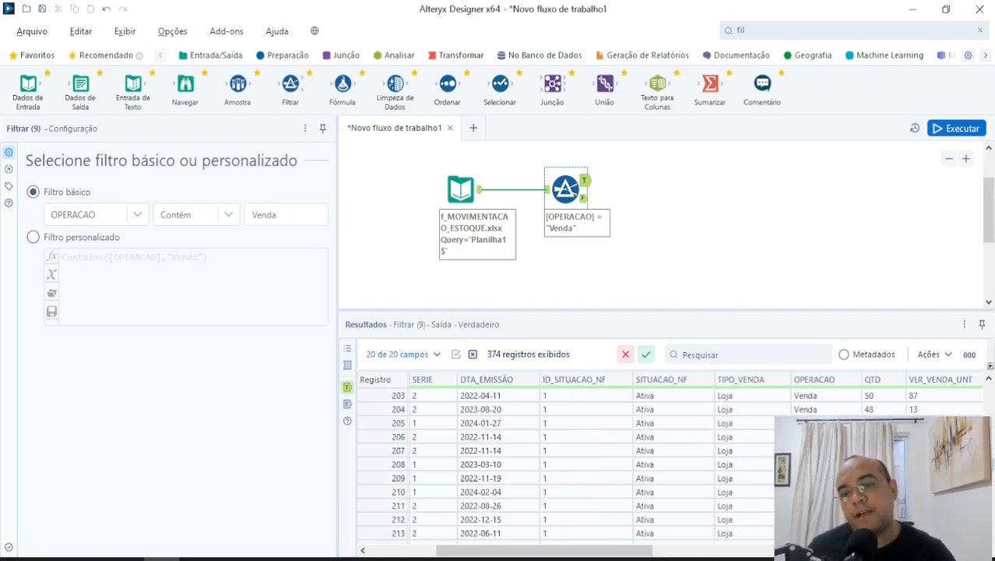
scroll(382, 465, down, 7)
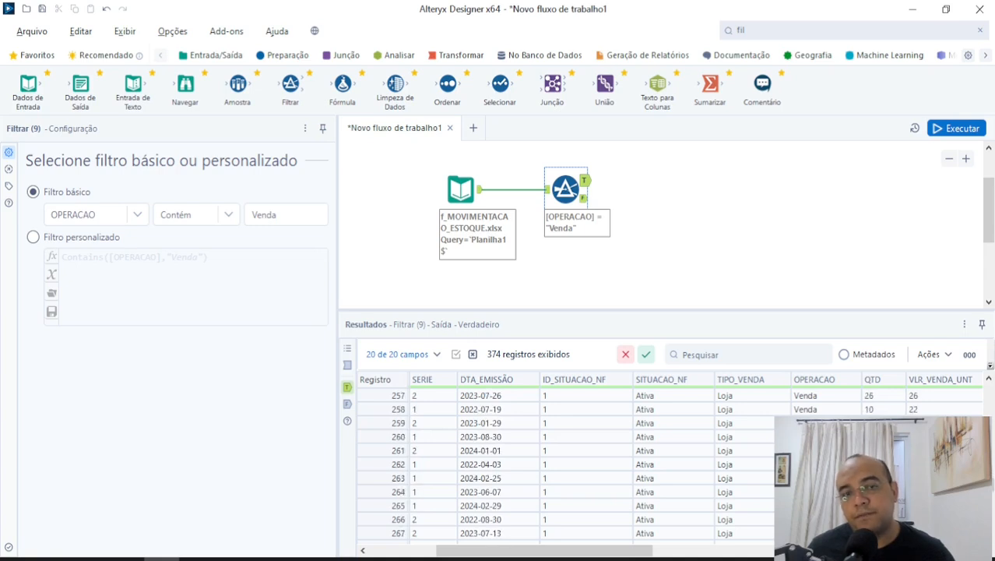
scroll(568, 464, down, 9)
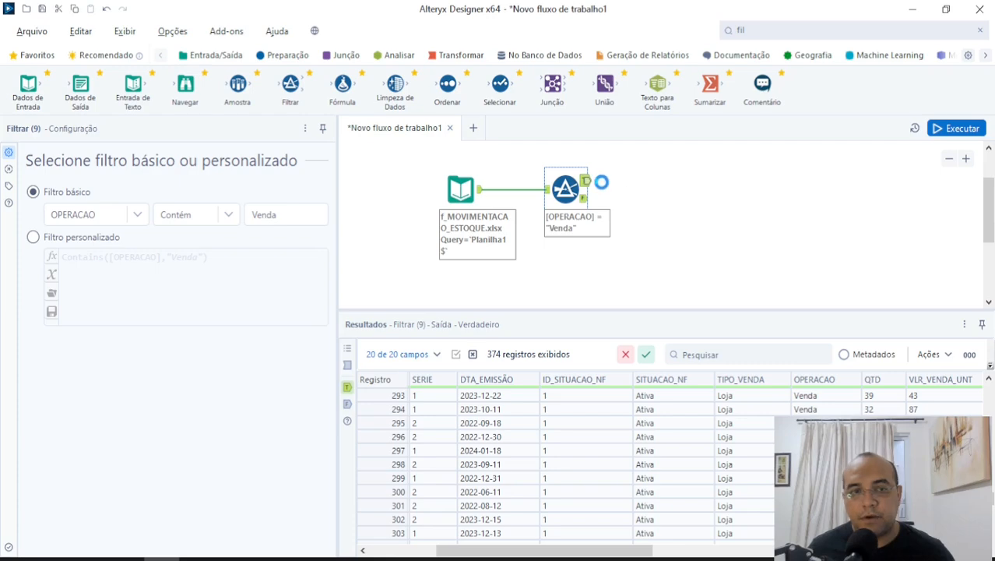
click(952, 128)
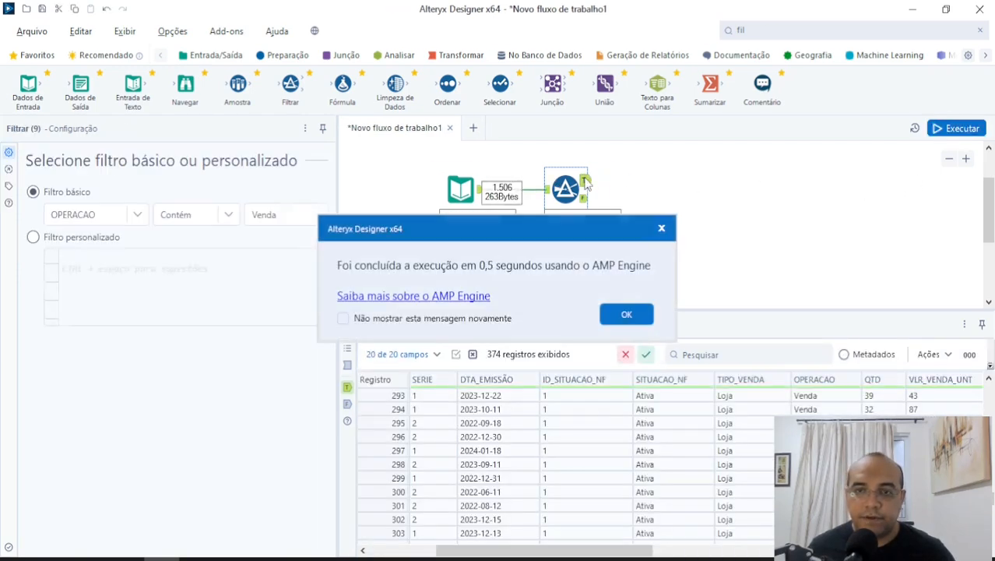
click(626, 315)
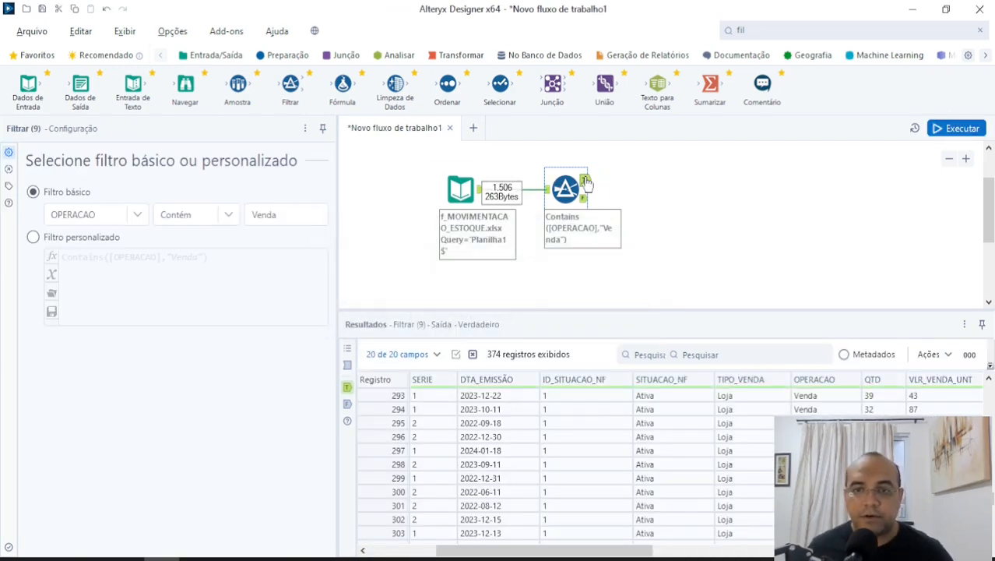
drag(621, 557, 657, 558)
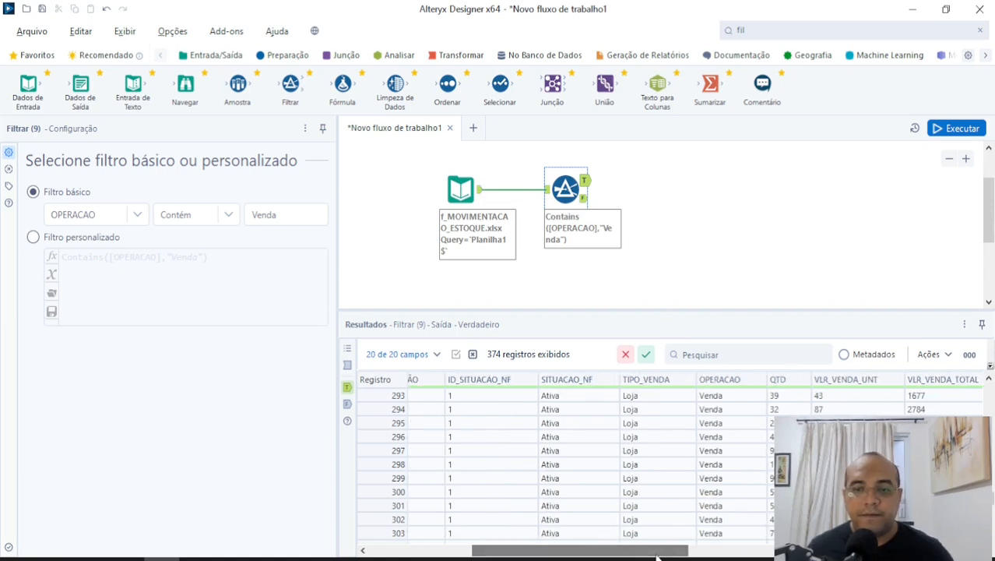
scroll(724, 457, up, 19)
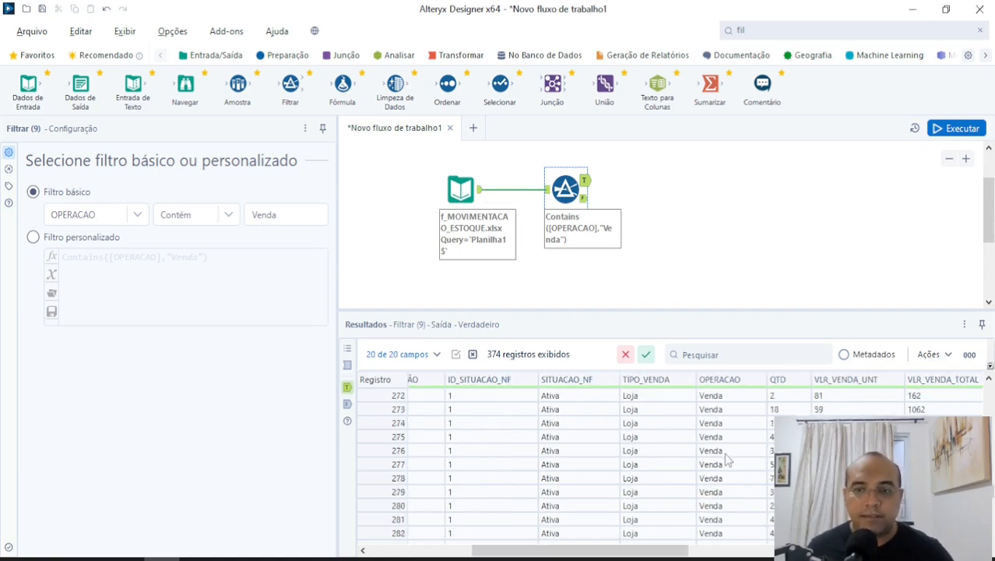
scroll(724, 455, up, 20)
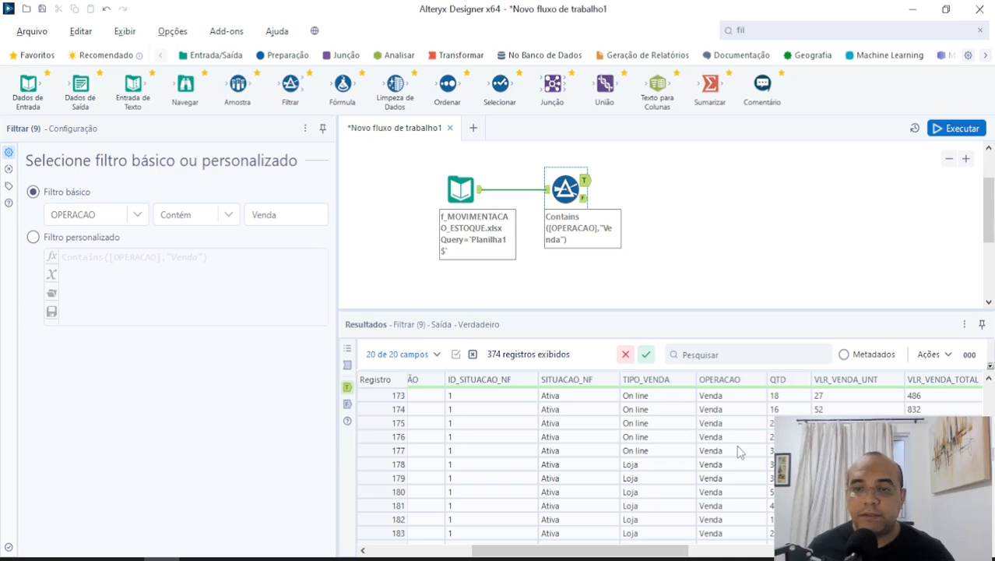
scroll(739, 452, up, 20)
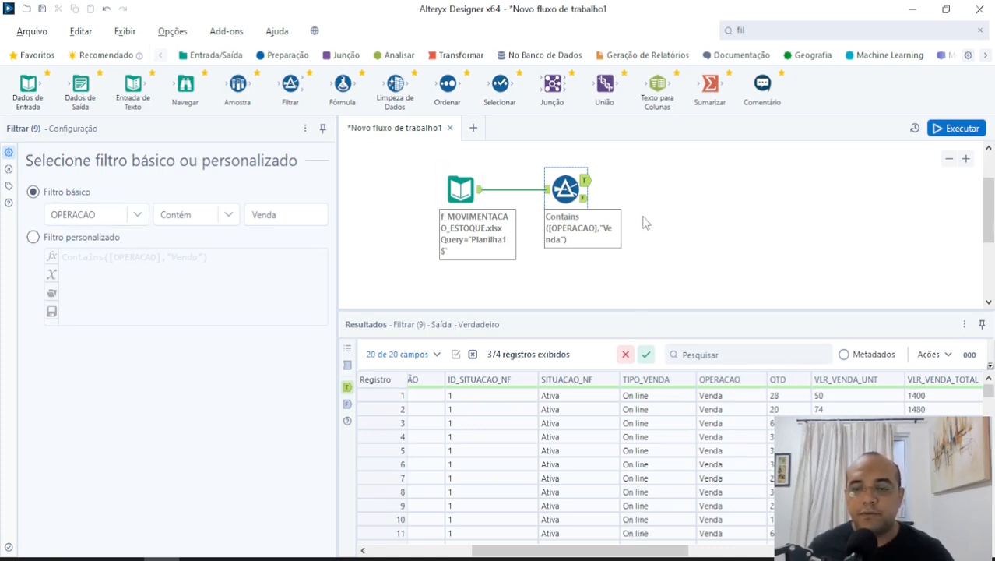
Switch the Filter tool to the custom filter and examine its Contains expression for OPERACAO.
click(64, 244)
drag(278, 262, 95, 236)
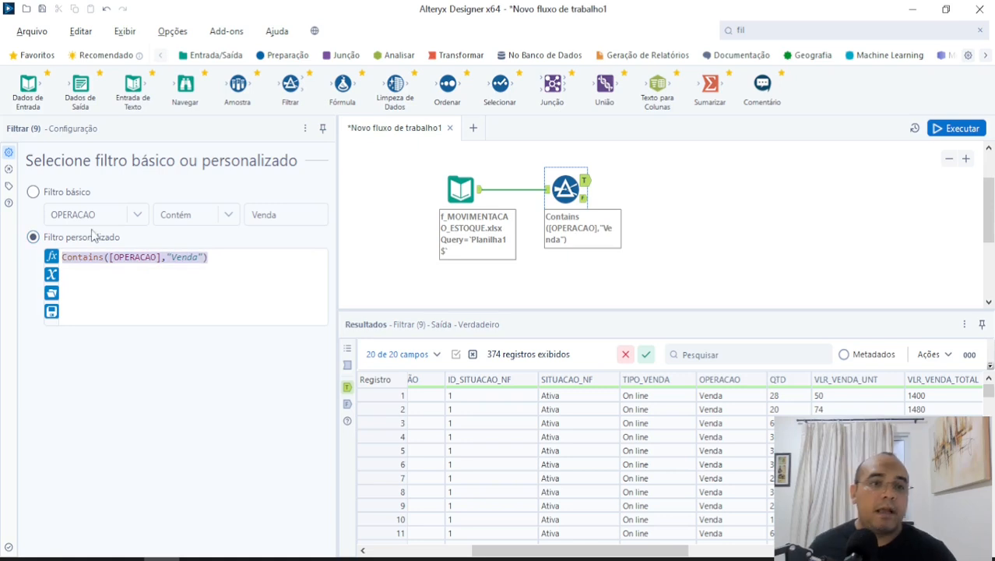
drag(226, 263, 48, 261)
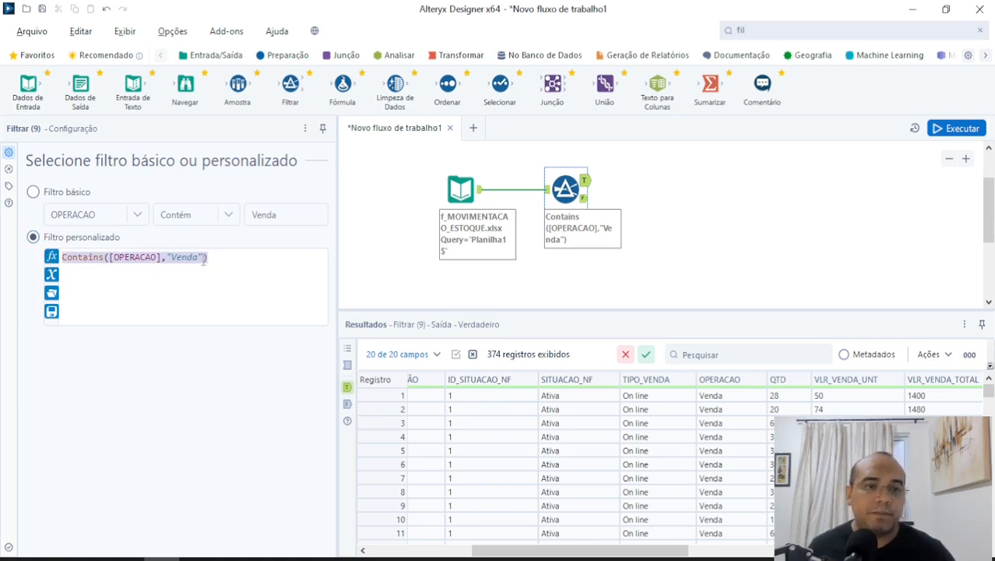
click(230, 260)
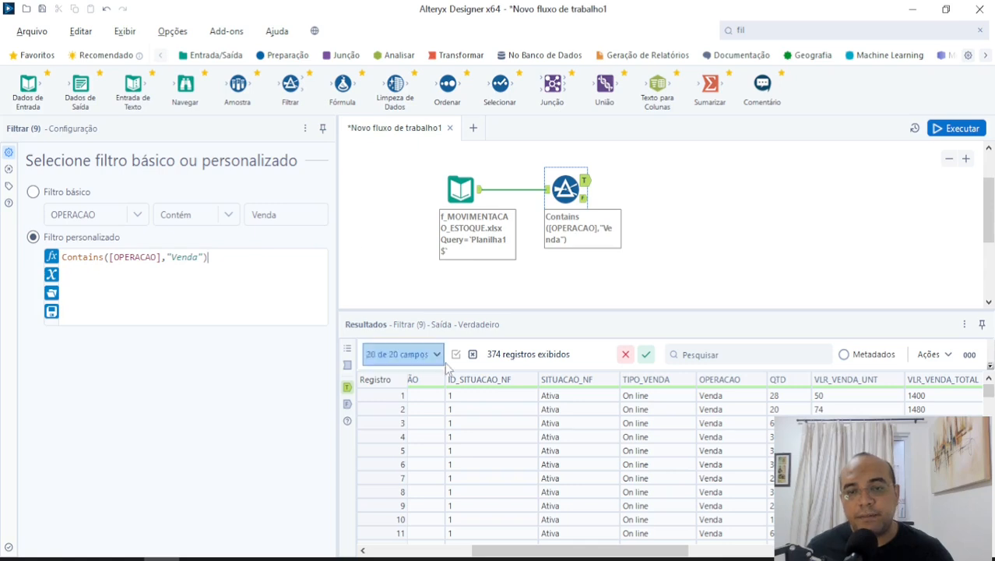
drag(553, 551, 461, 553)
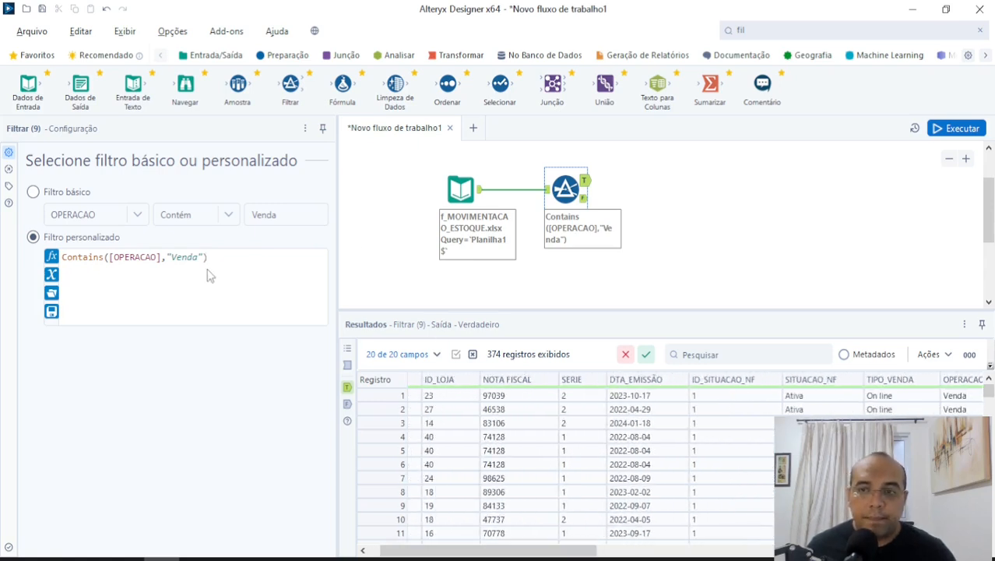
Copy the Contains([OPERACAO],"Venda") expression into a blank Notepad document and return to Alteryx Designer.
key(super)
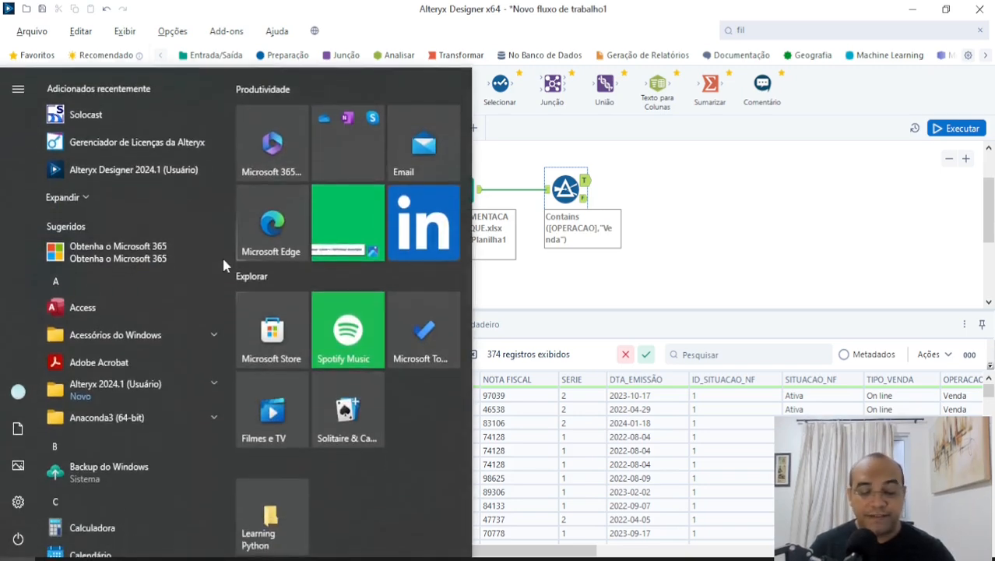
text(bloco)
key(Escape)
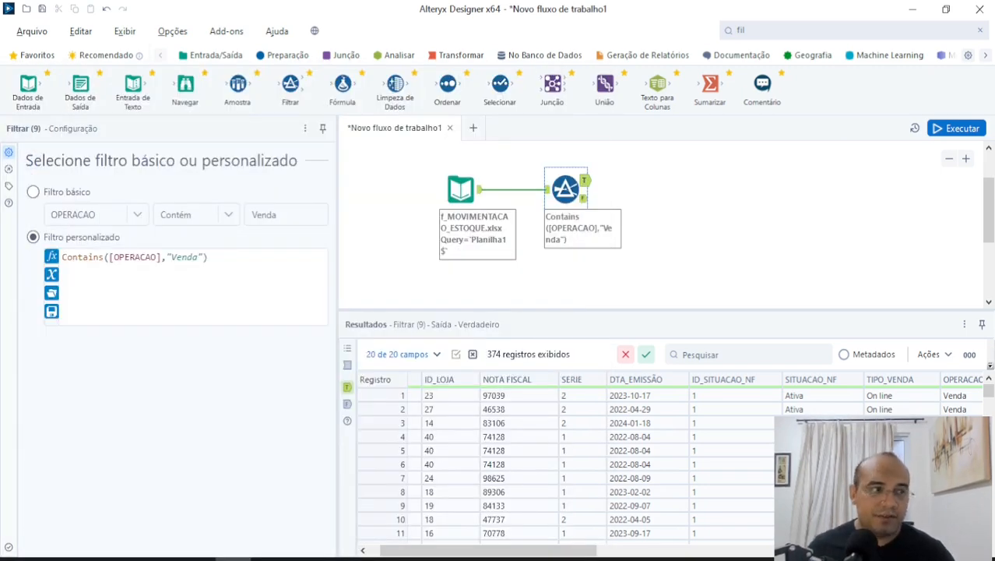
key(ctrl+a)
key(ctrl+c)
key(ctrl+v)
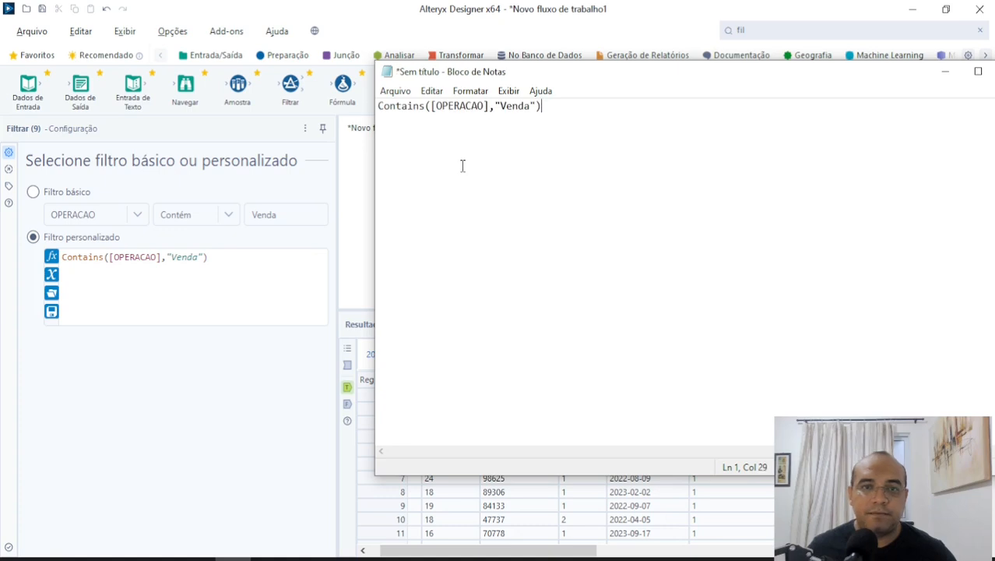
key(alt+Tab)
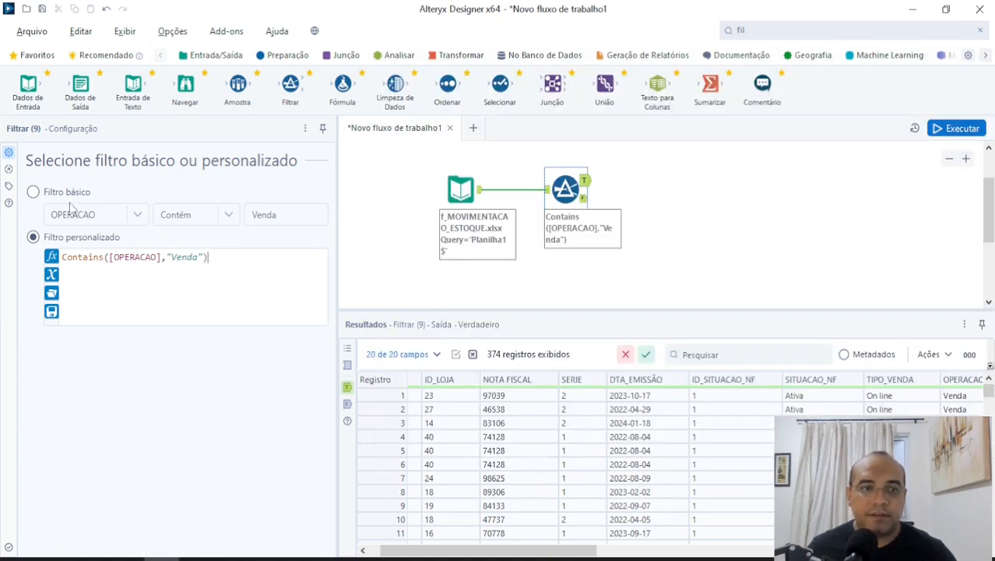
Return to the basic filter and choose the VENDA_LIQUIDA (V + F - D) field with the >= operator.
click(46, 193)
click(138, 215)
drag(147, 257, 137, 321)
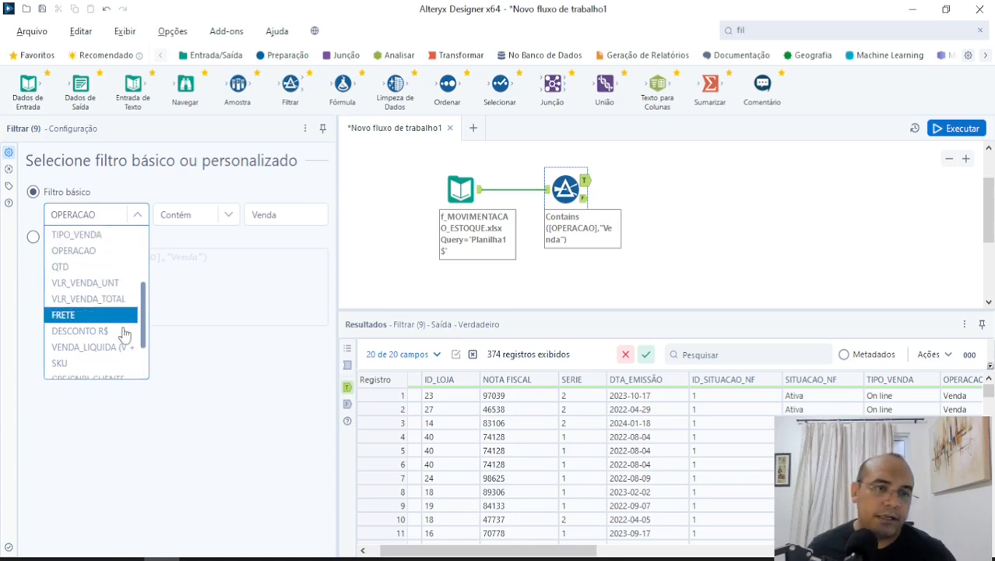
click(121, 336)
click(195, 214)
click(194, 314)
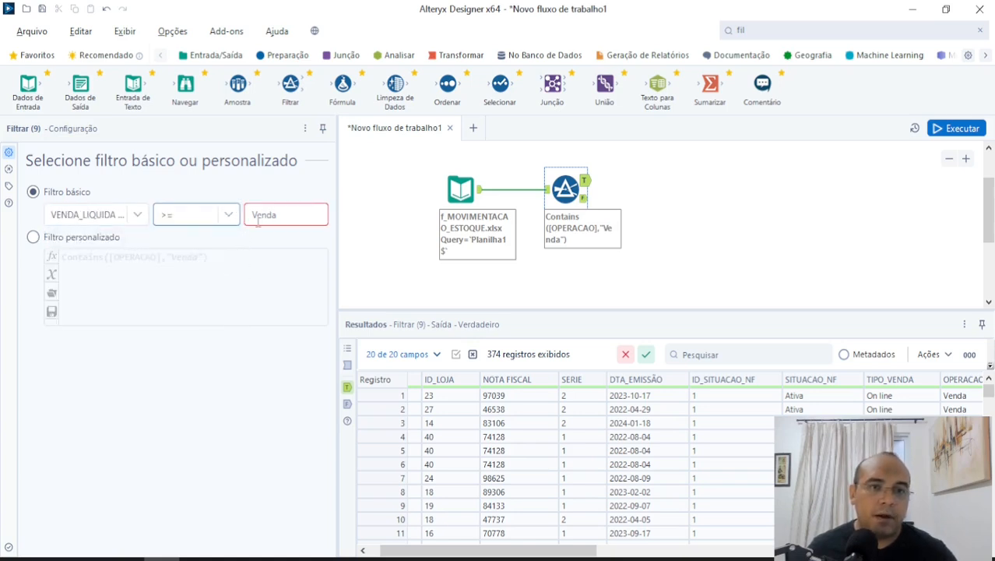
Replace the comparison value of the VENDA_LIQUIDA condition with 1000.
double_click(263, 216)
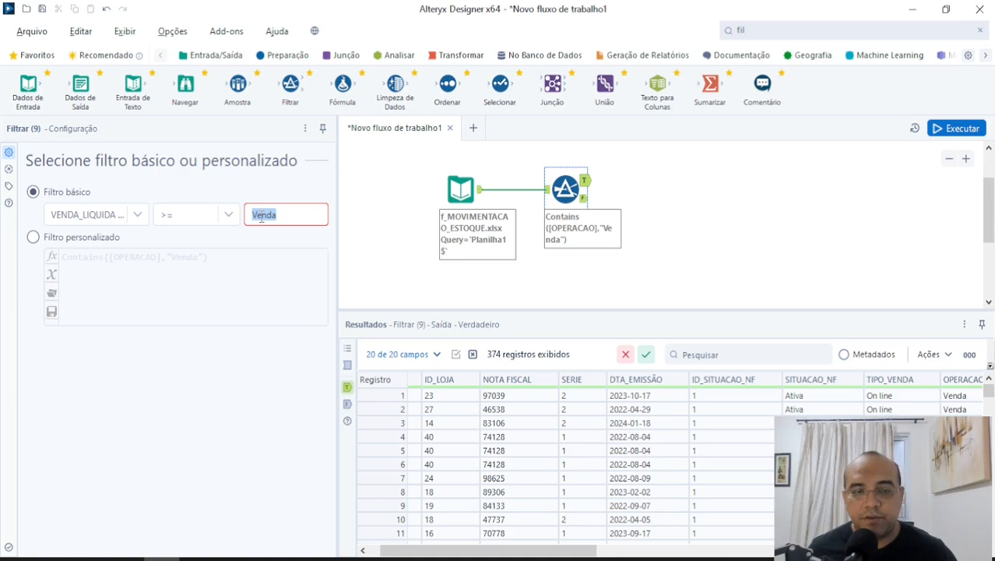
key(End)
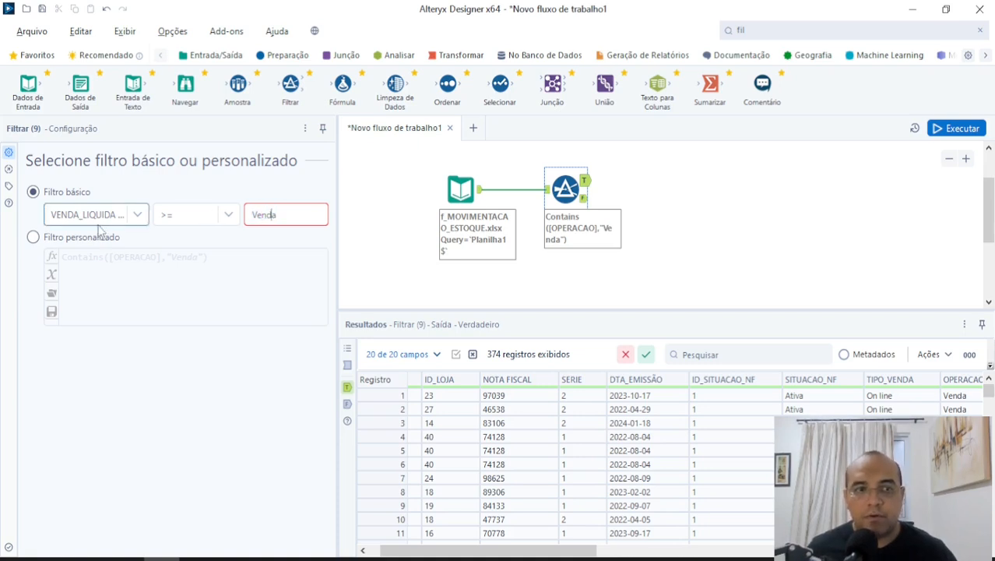
double_click(275, 220)
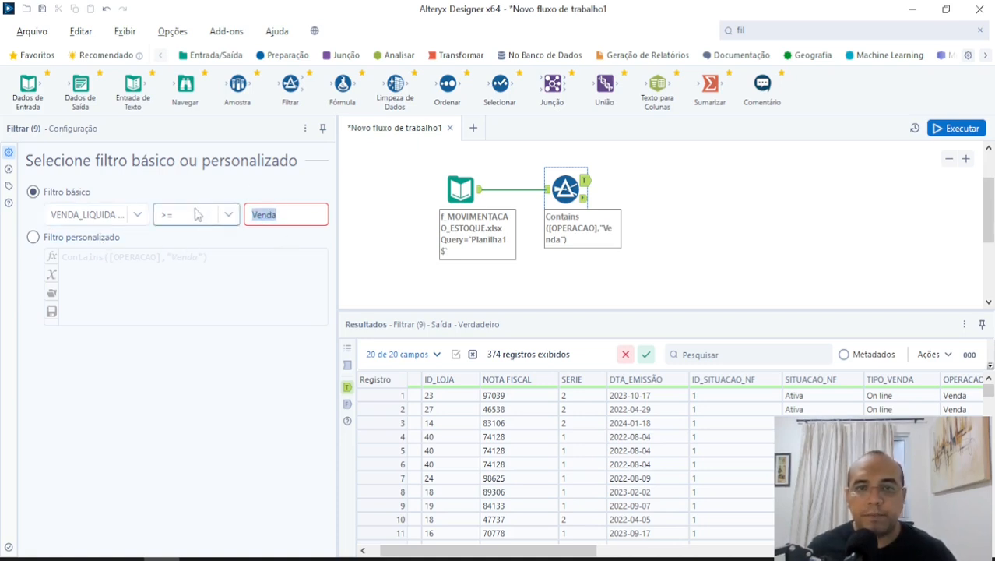
click(298, 215)
drag(289, 215, 196, 221)
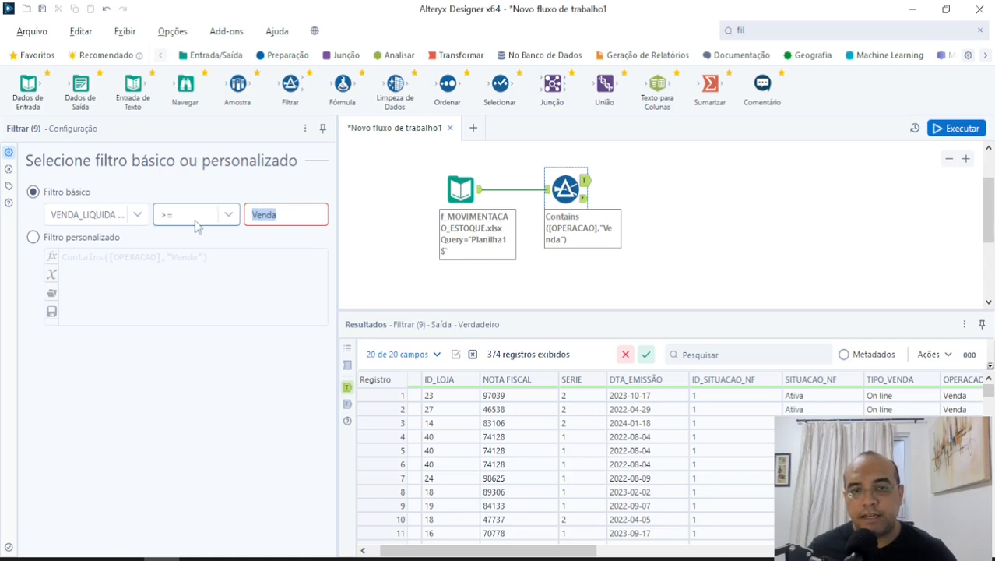
text(1000)
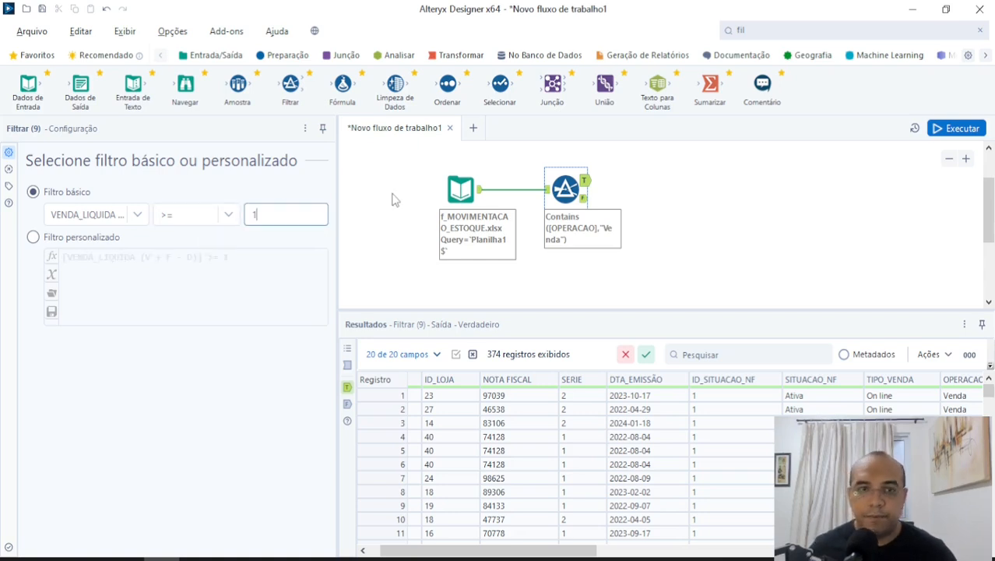
Switch to the custom filter and add the Contains expression saved in Notepad on a new line below the VENDA_LIQUIDA condition.
click(78, 237)
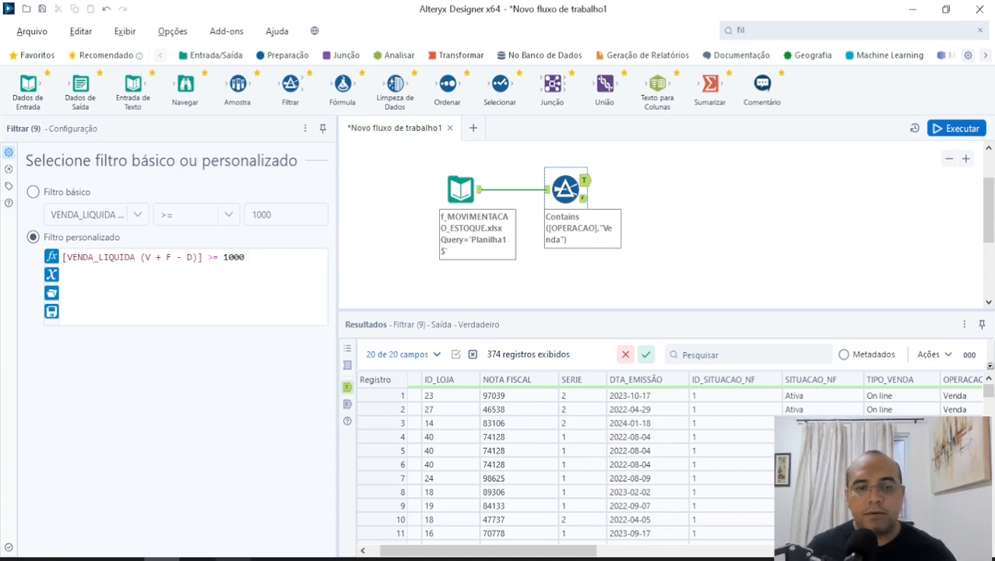
click(232, 558)
key(ctrl+a)
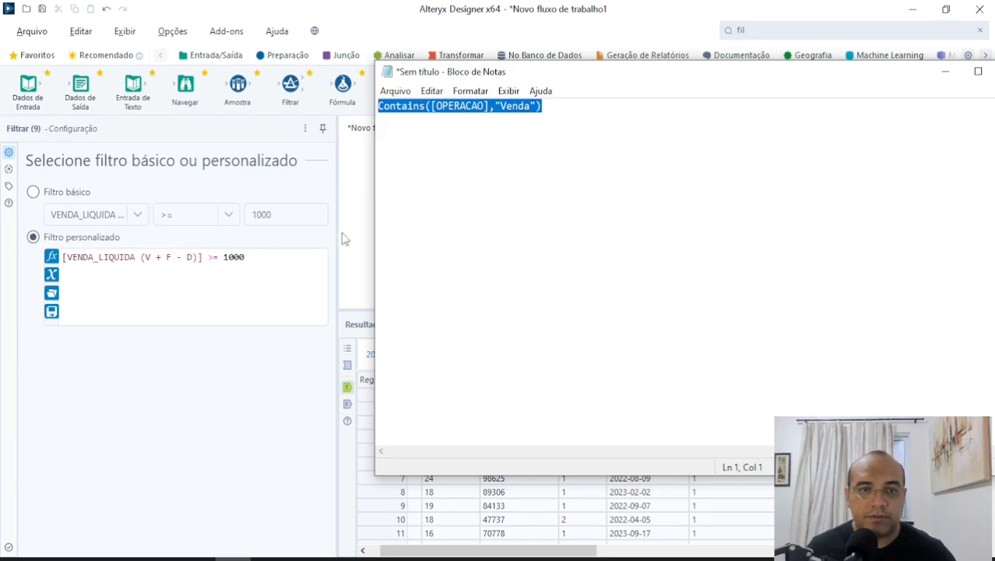
click(263, 260)
key(Return)
key(ctrl+v)
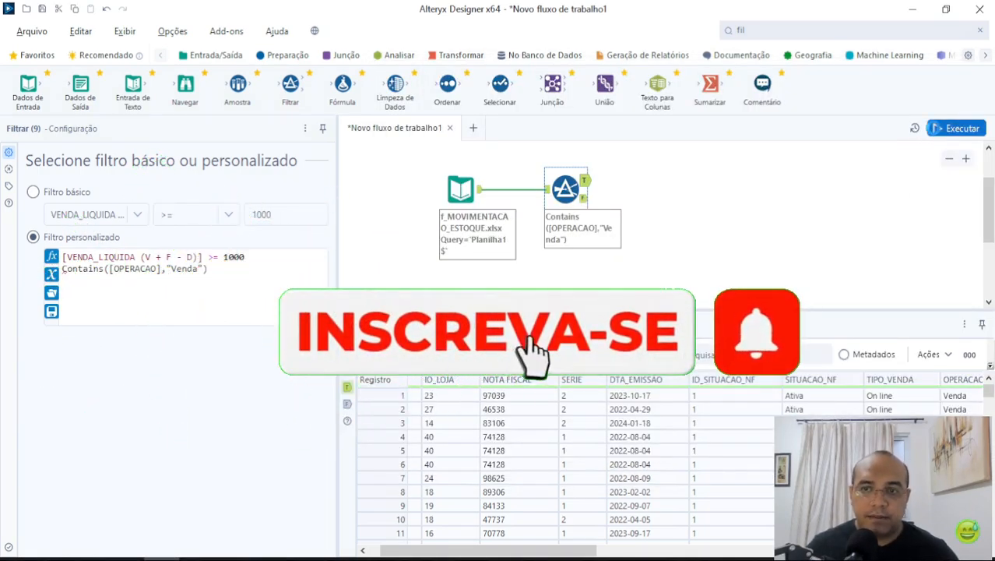
Run the workflow with the two-line custom expression and show only the error messages to inspect the Filter tool's entry.
click(956, 128)
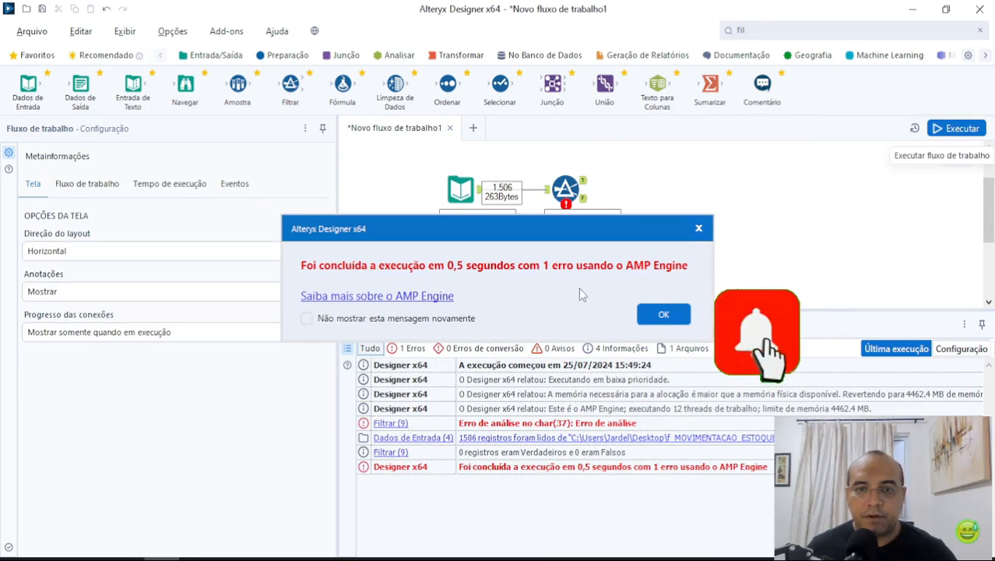
click(664, 314)
click(407, 348)
click(456, 382)
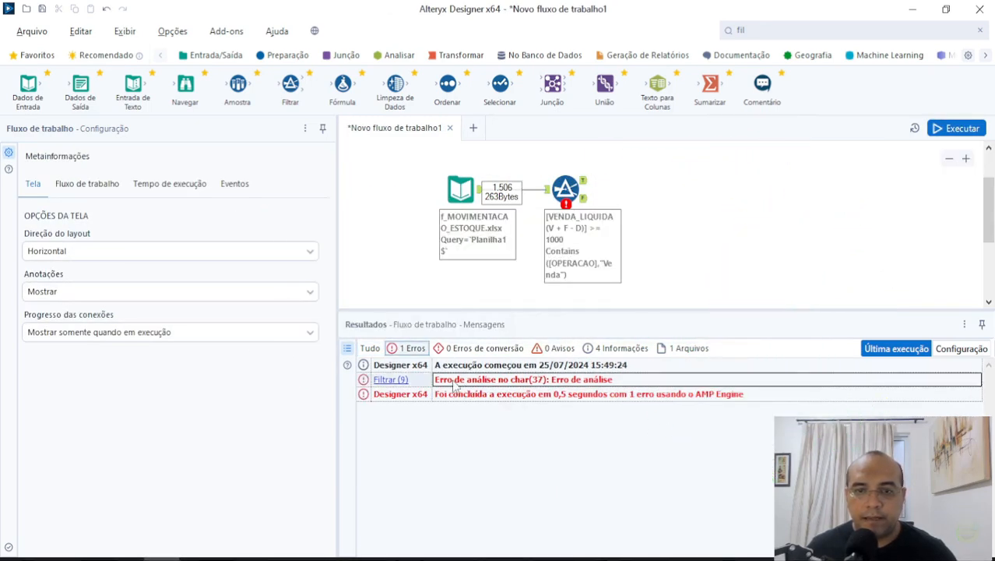
Join the VENDA_LIQUIDA and Contains conditions in the Filter tool's expression with the AND operator, and run the workflow.
click(566, 187)
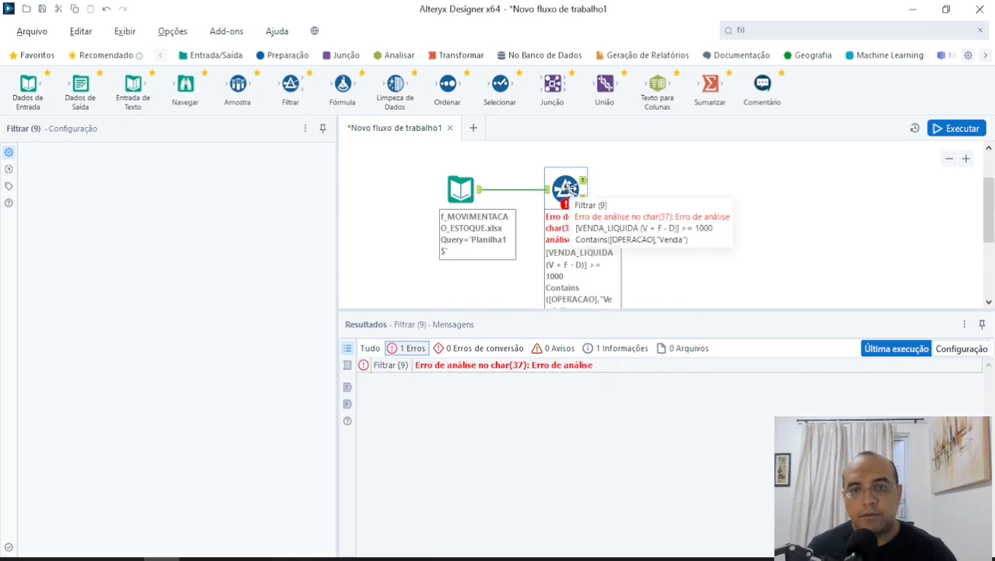
click(244, 266)
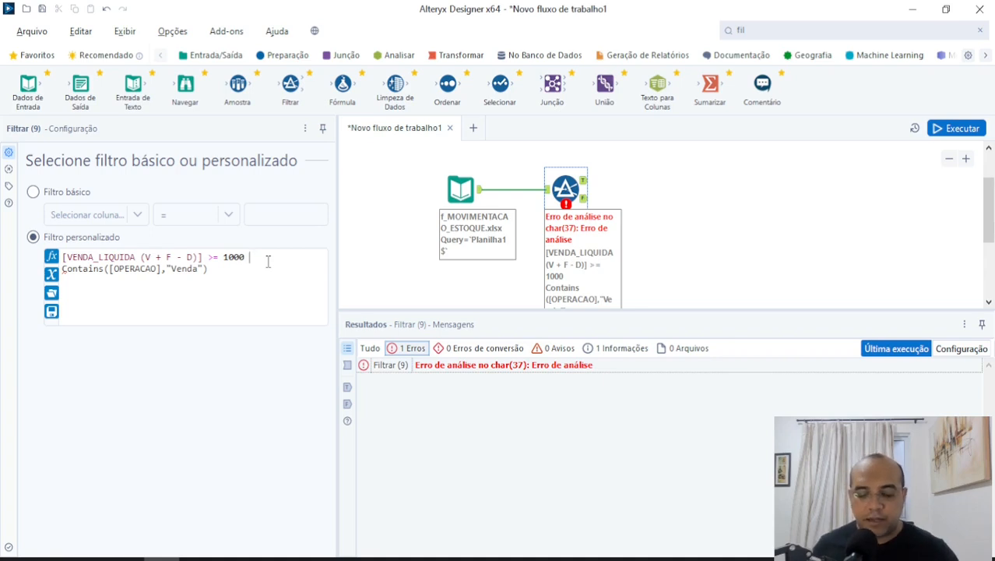
text(and)
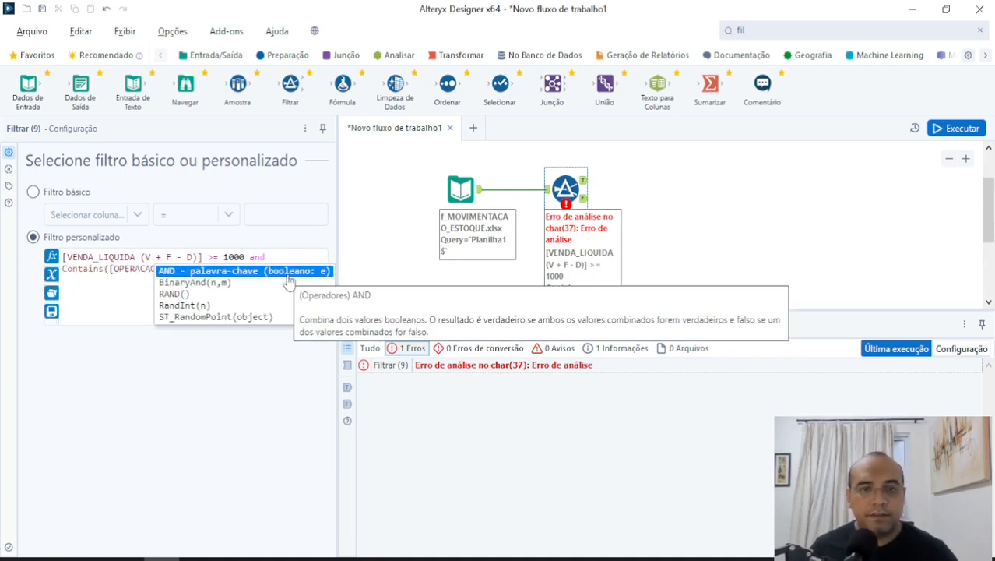
click(286, 273)
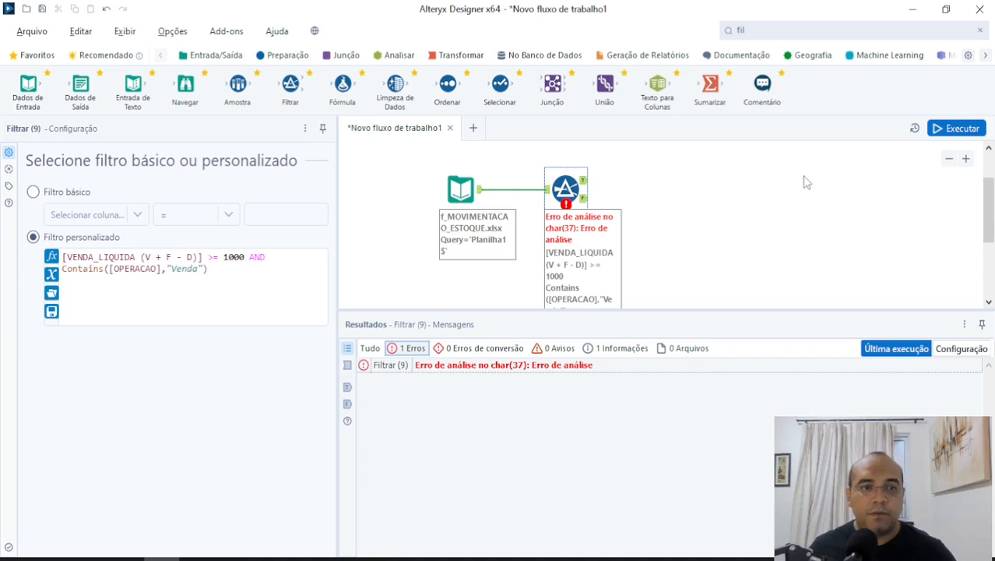
click(957, 128)
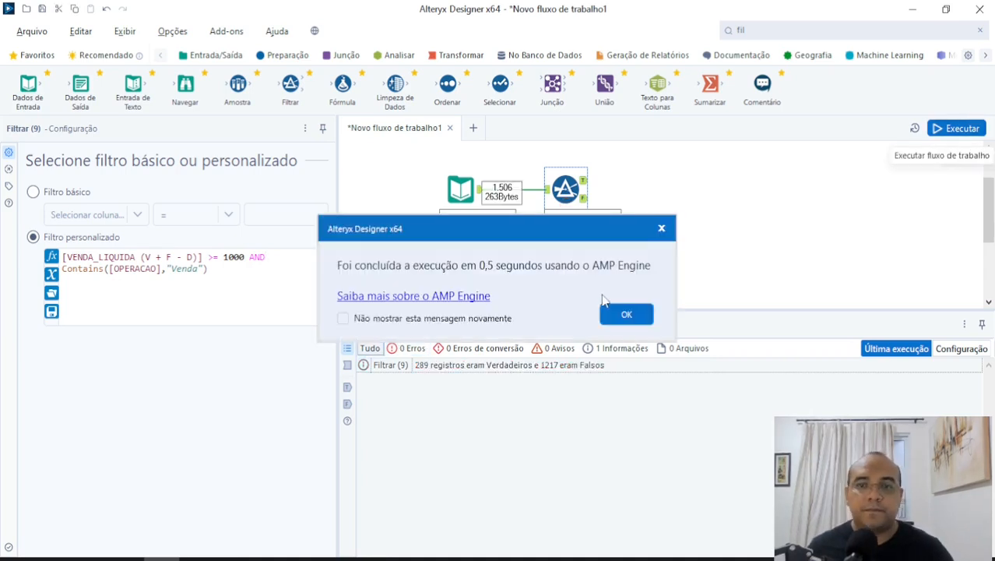
click(617, 313)
Compare the Filter tool's True and False outputs and examine the SITUACAO_NF values in the True records down to the last one.
click(584, 187)
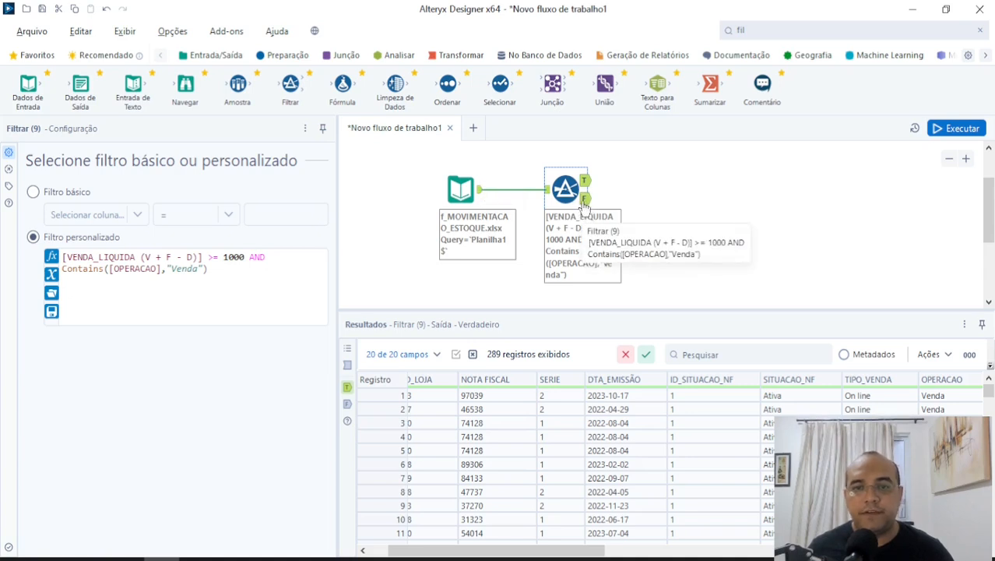
click(584, 202)
click(585, 183)
click(586, 198)
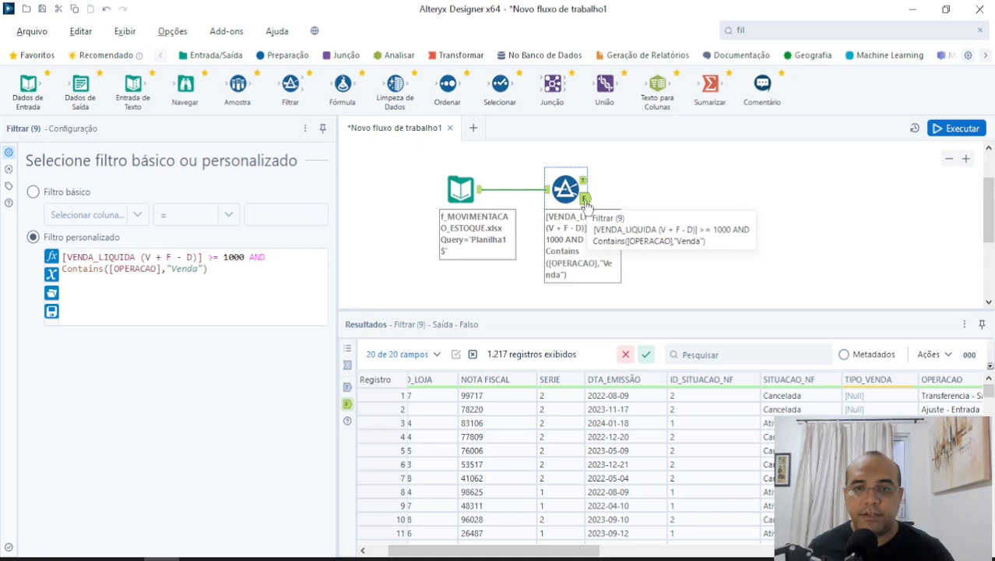
click(584, 181)
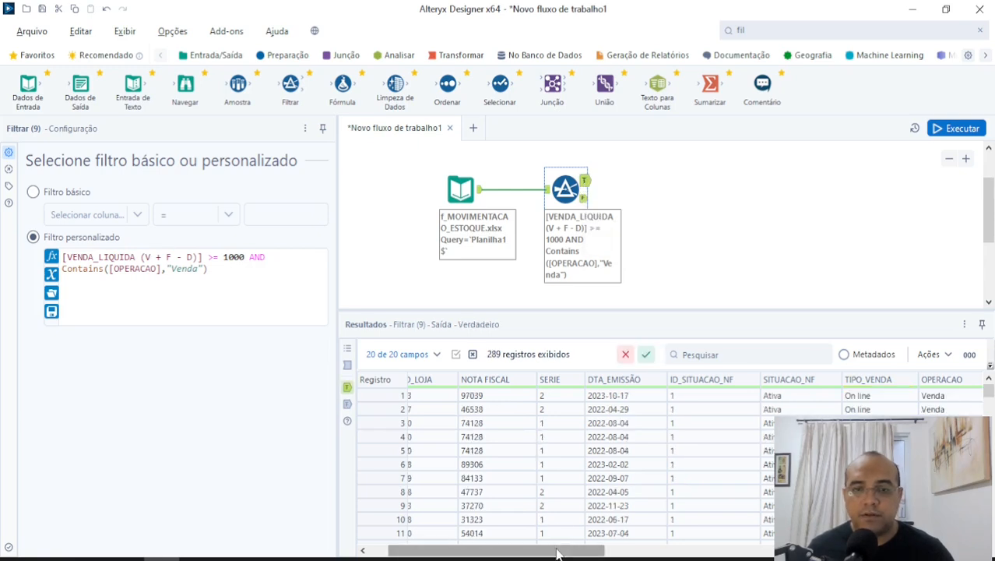
drag(557, 553, 613, 499)
scroll(658, 444, down, 20)
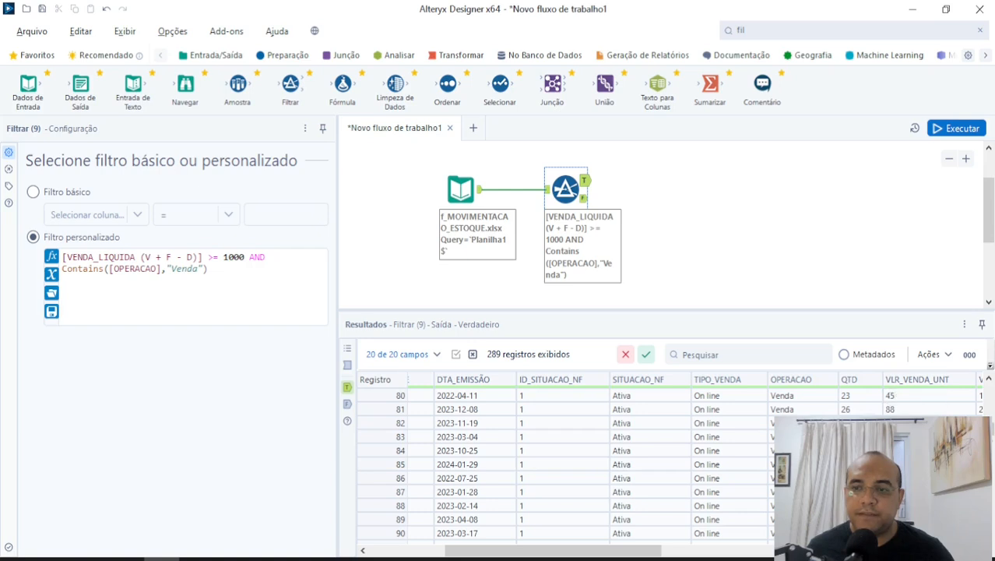
drag(992, 441, 993, 539)
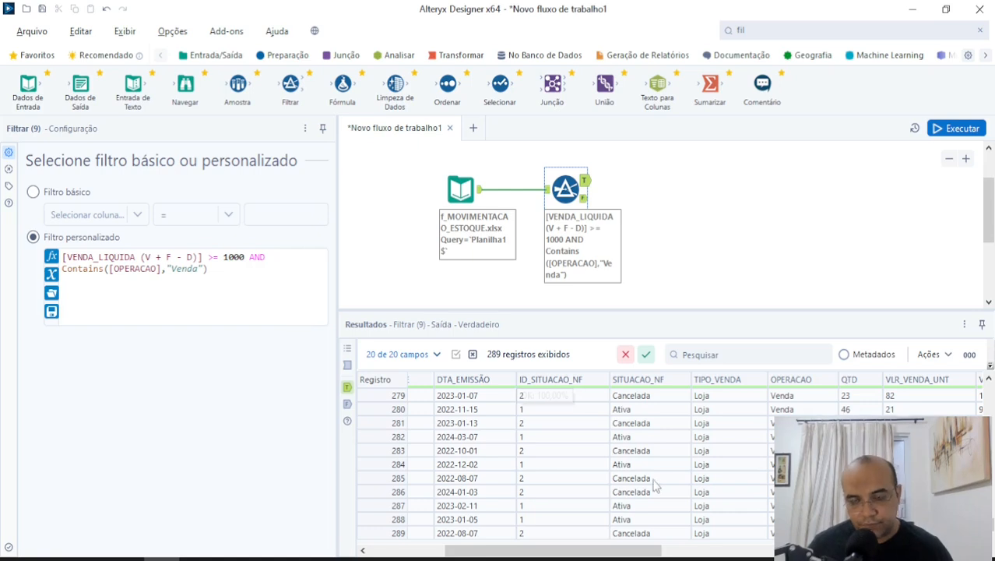
Copy the whole two-line custom expression and paste it into Notepad over the previously saved text.
click(230, 272)
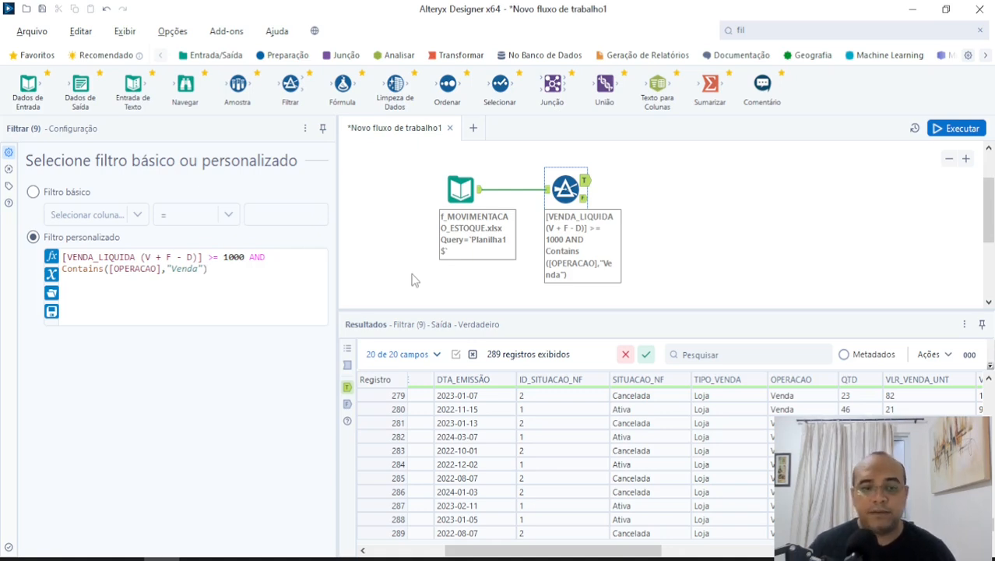
key(ctrl+a)
key(ctrl+c)
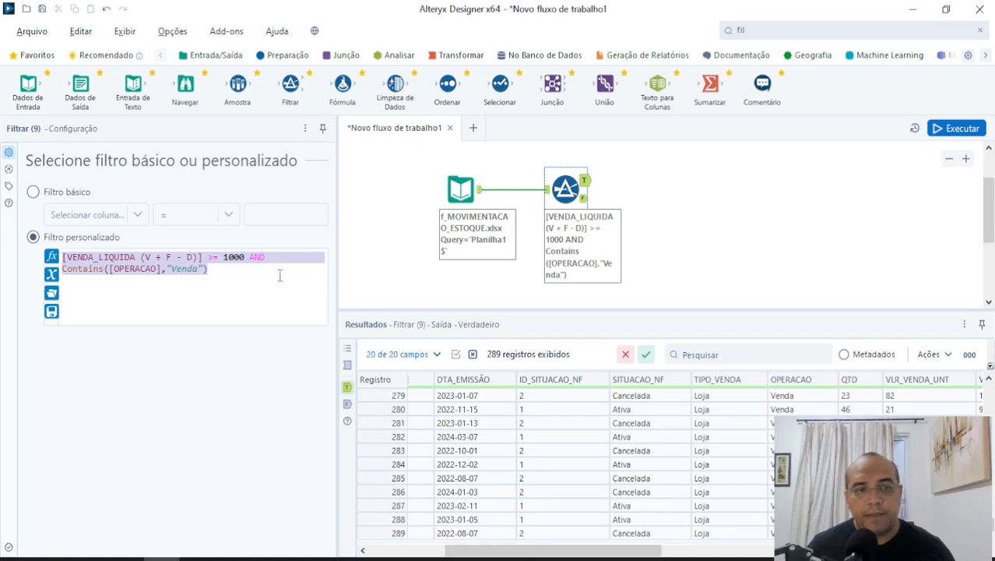
click(68, 197)
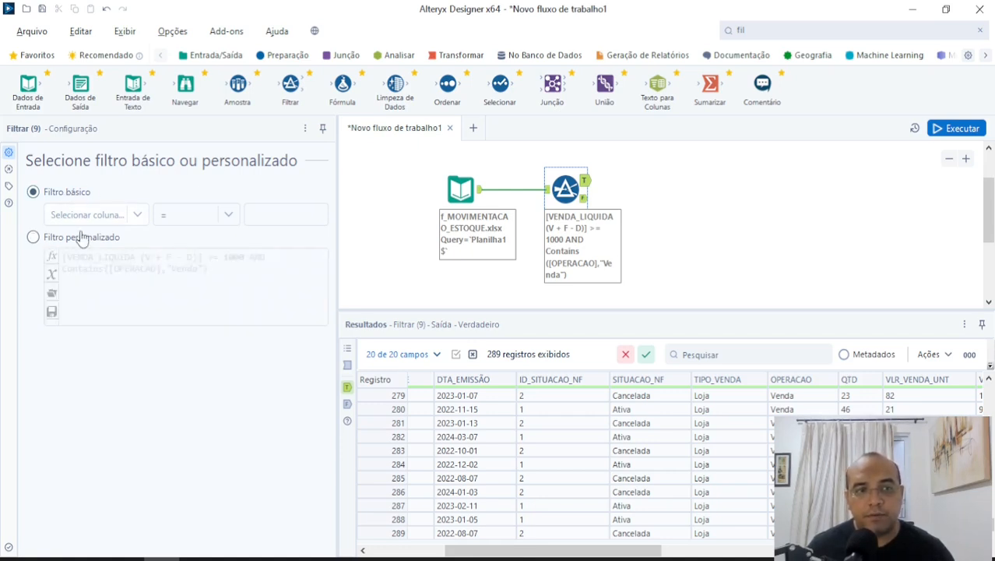
click(89, 239)
click(78, 193)
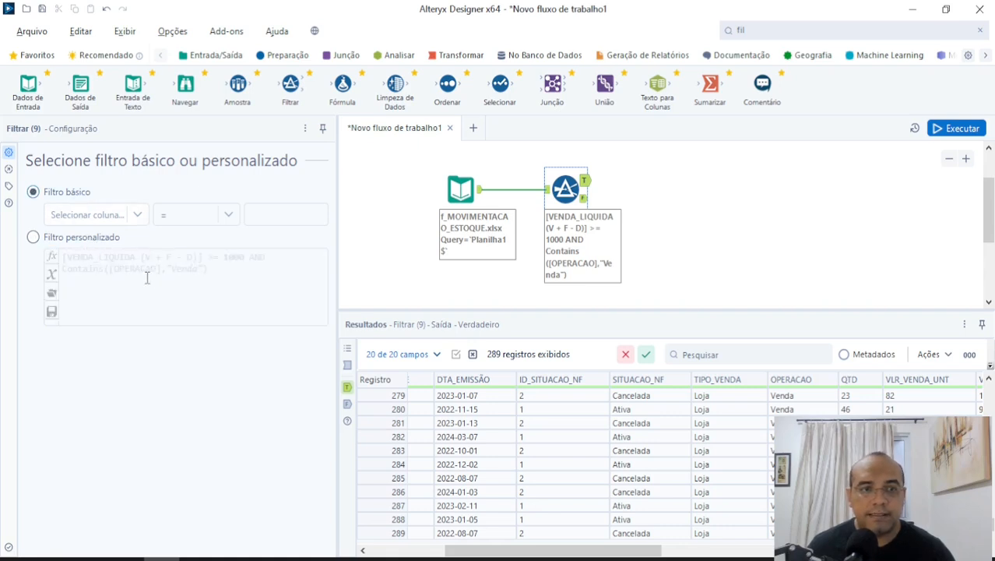
mouse_move(234, 558)
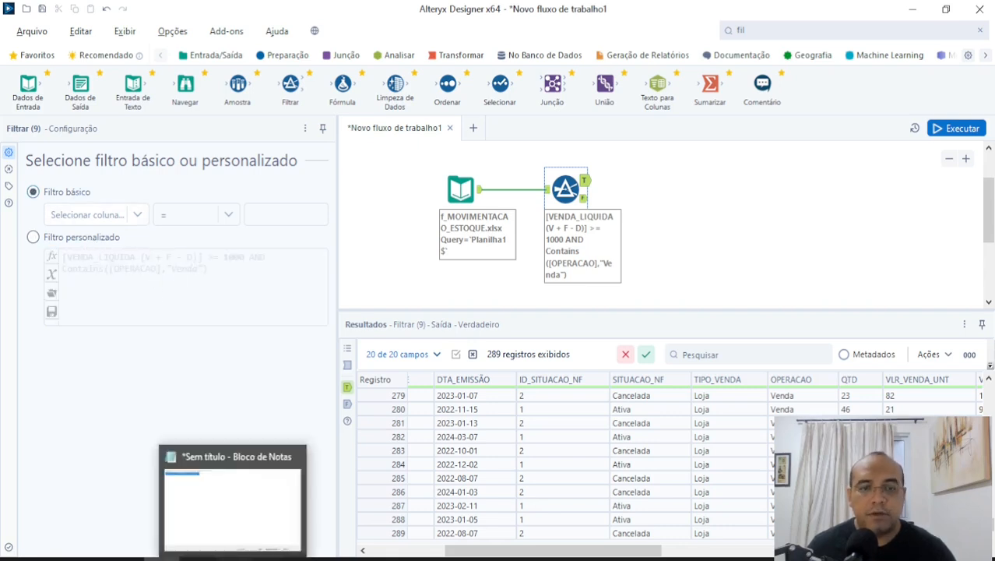
click(245, 498)
click(438, 200)
drag(566, 118, 323, 88)
key(ctrl+v)
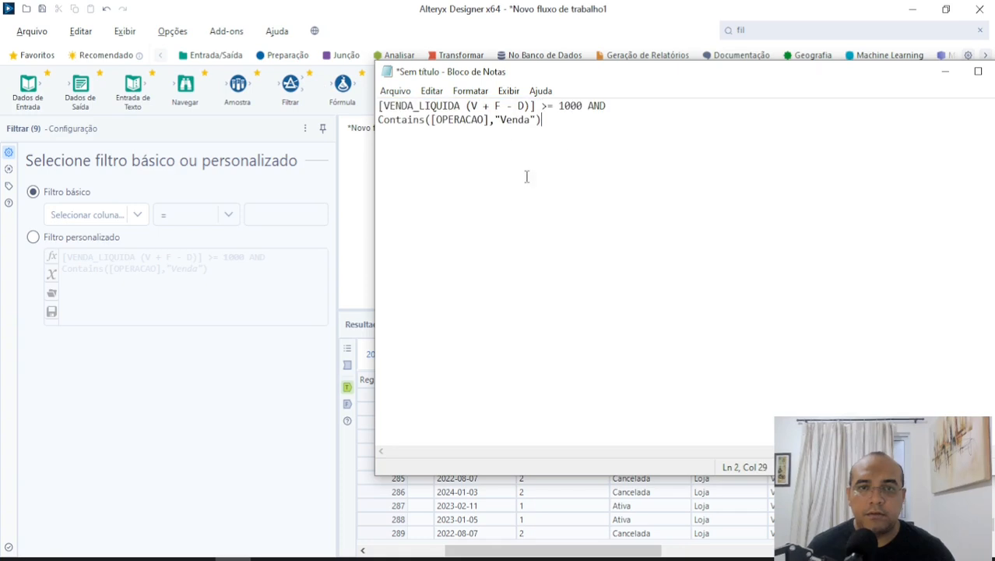
Switch back to Alteryx Designer and set the basic filter condition to ID_SITUACAO_NF = 1.
click(70, 239)
click(87, 195)
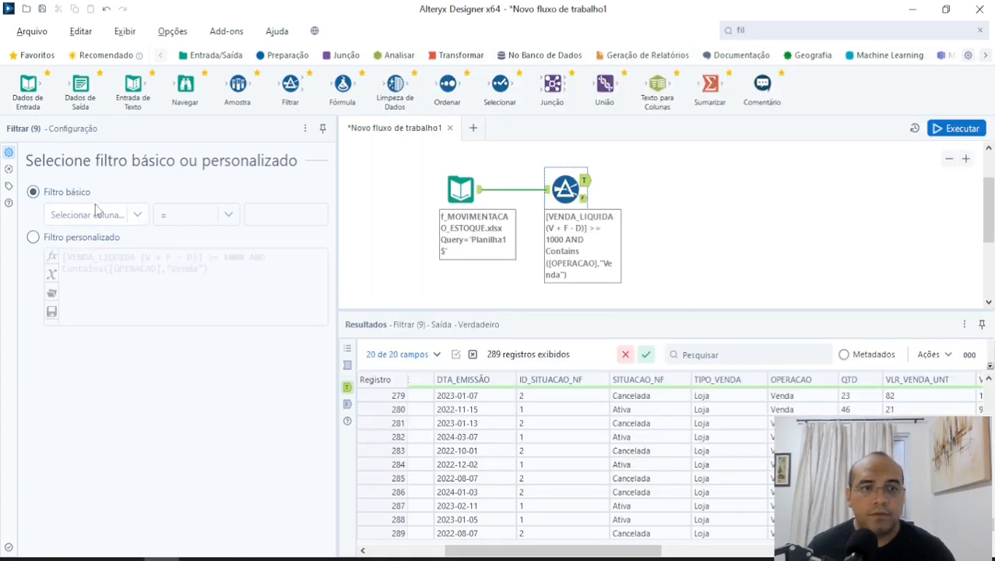
click(101, 219)
scroll(148, 257, down, 4)
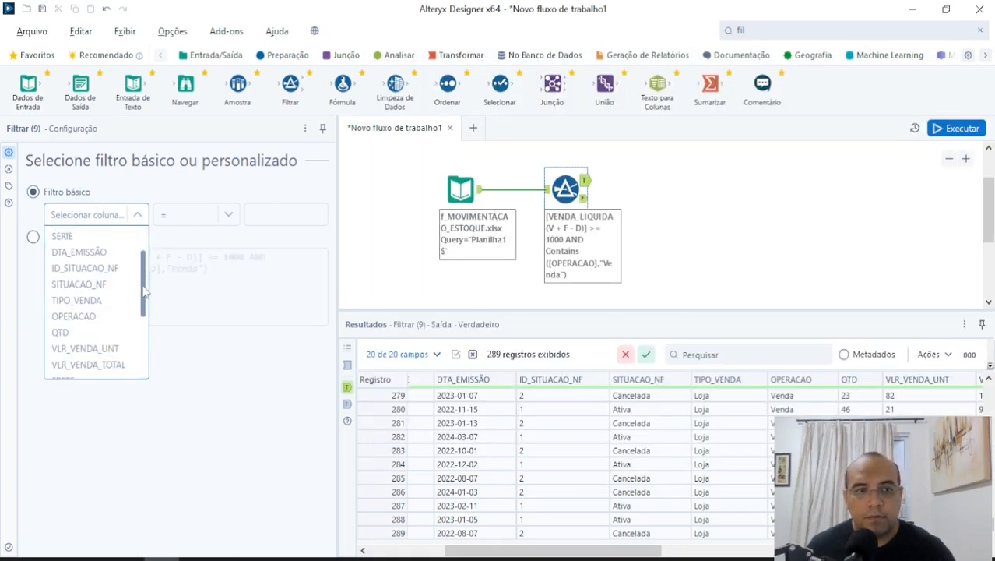
scroll(137, 253, up, 4)
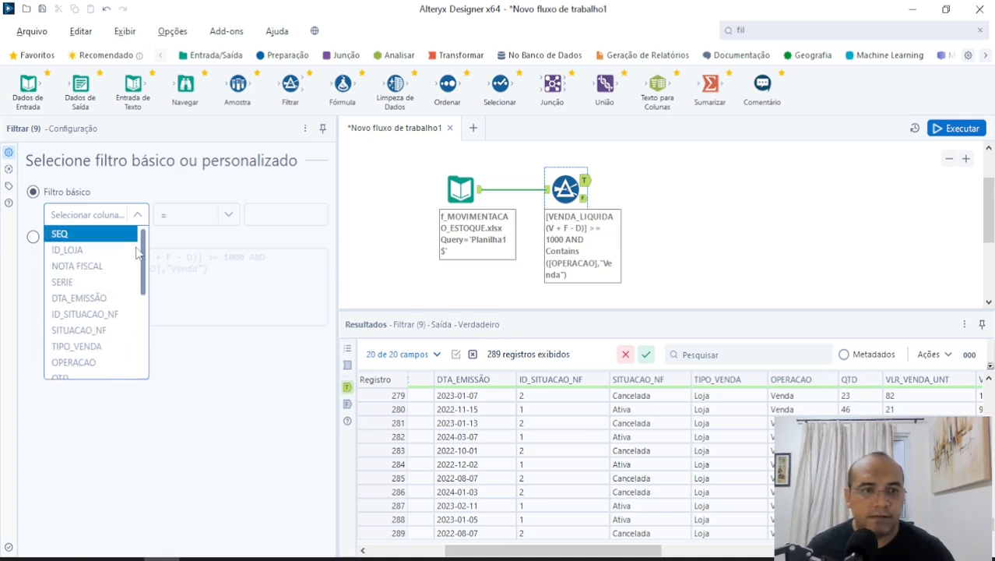
click(89, 316)
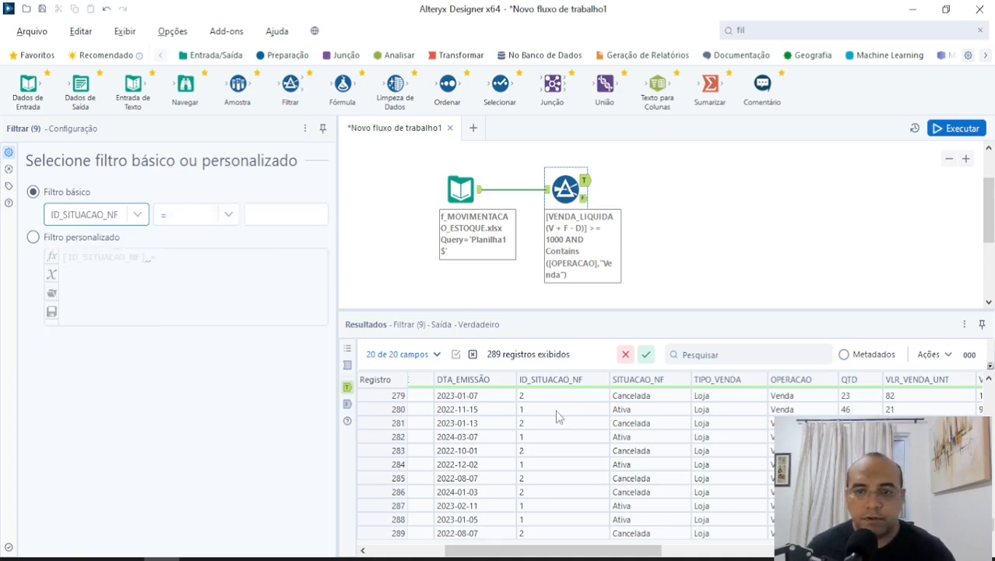
click(272, 210)
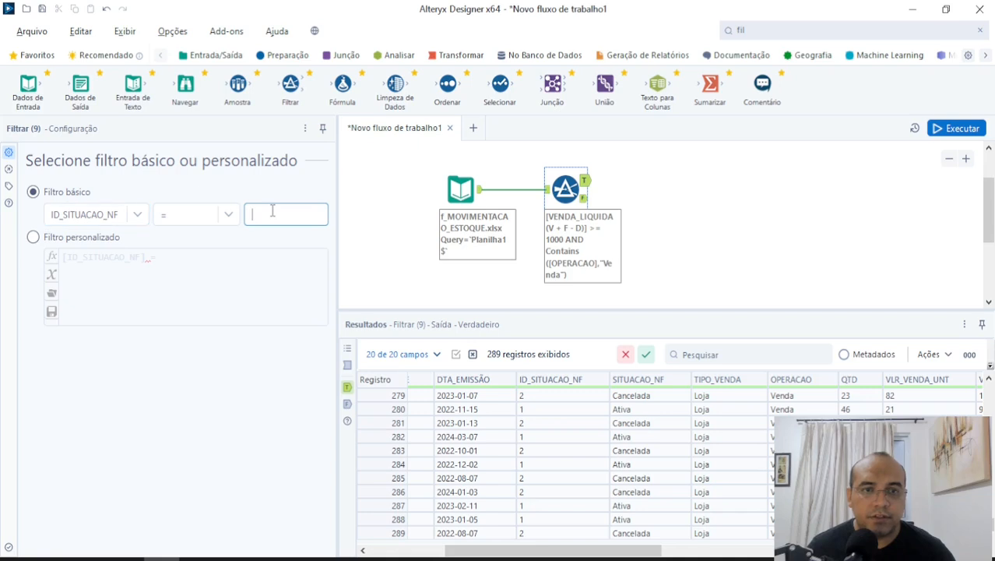
In the custom filter, append AND to the ID_SITUACAO_NF condition, paste the copied expression on the line below, and run the workflow.
click(54, 238)
click(299, 256)
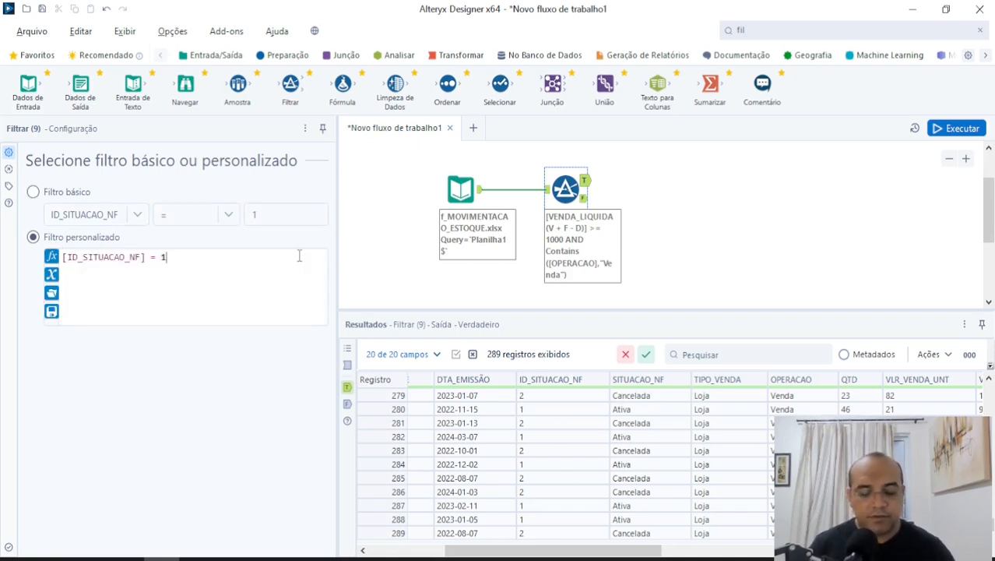
text(AND)
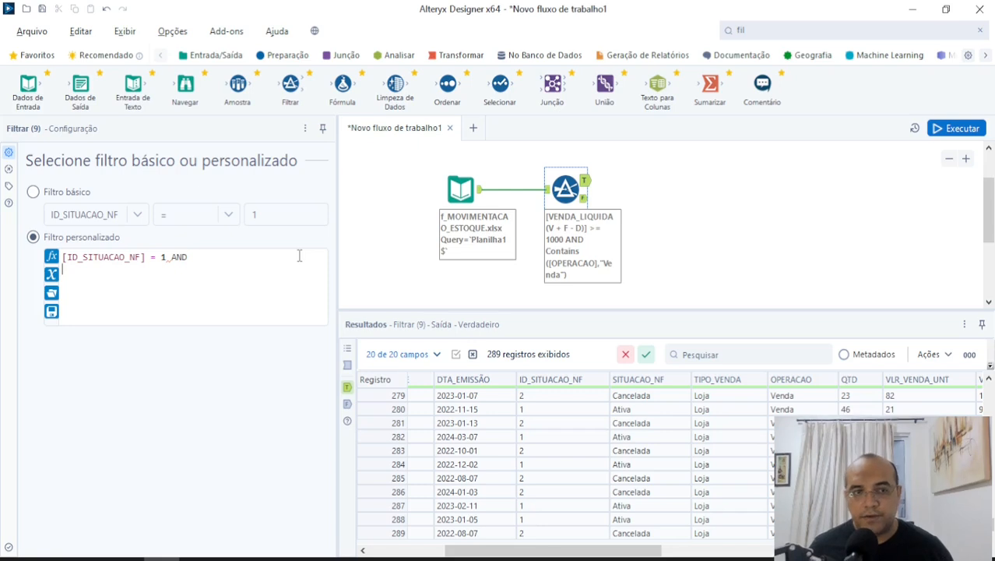
key(ctrl+v)
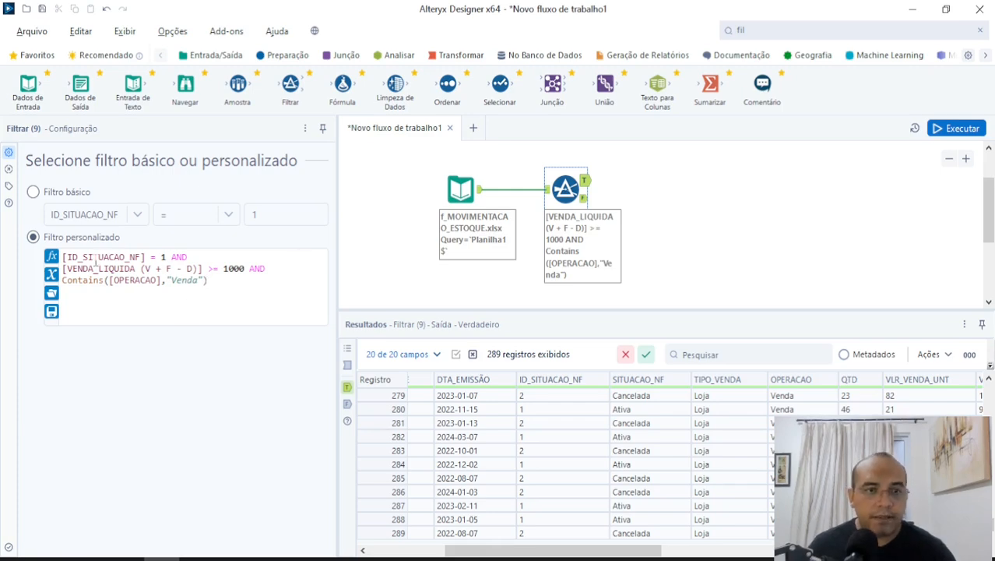
click(956, 128)
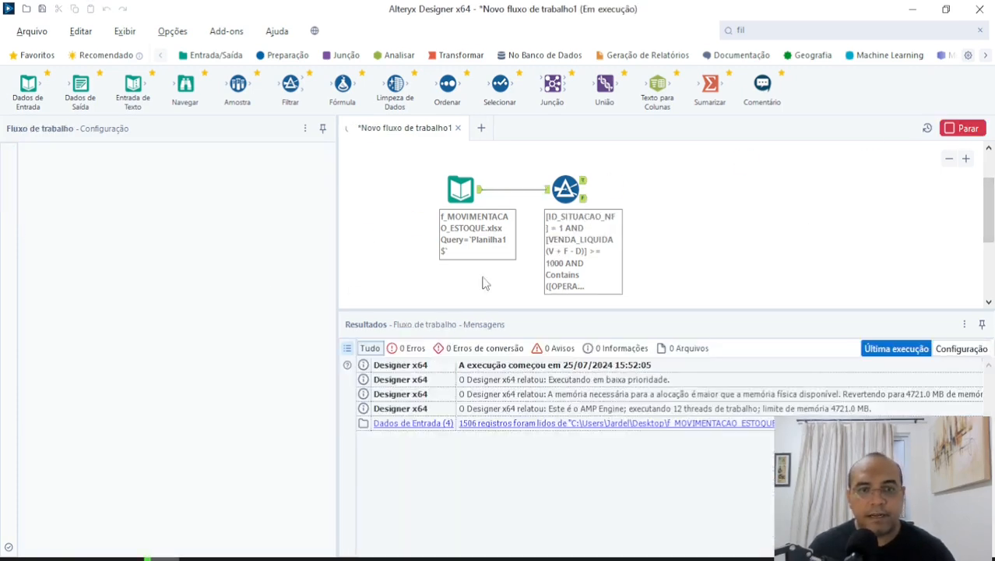
click(631, 313)
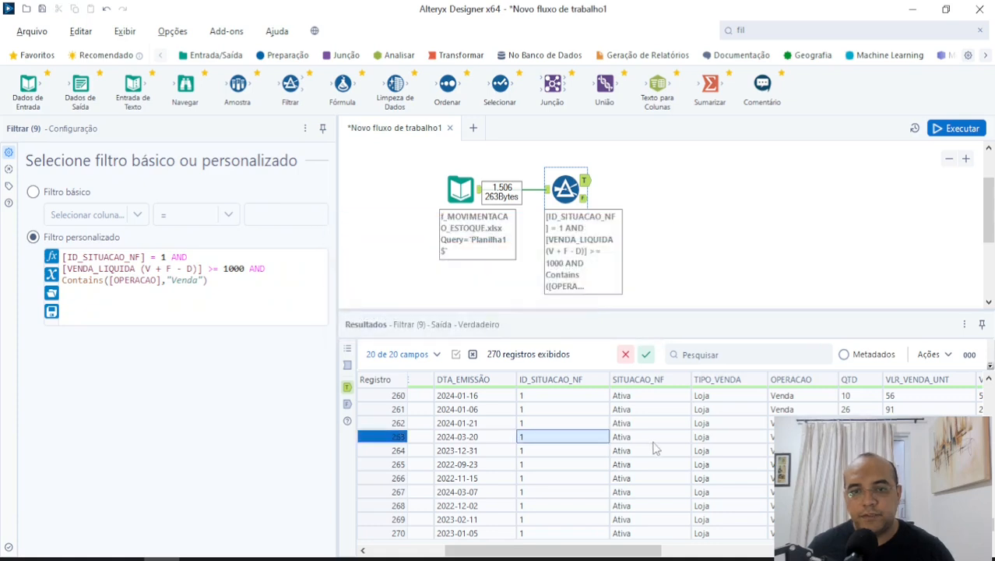
Go through the True output's cells to check the ID_SITUACAO_NF, SITUACAO_NF, OPERACAO and VENDA_LIQUIDA columns against the three conditions.
click(654, 442)
key(Right)
key(Left)
key(Left)
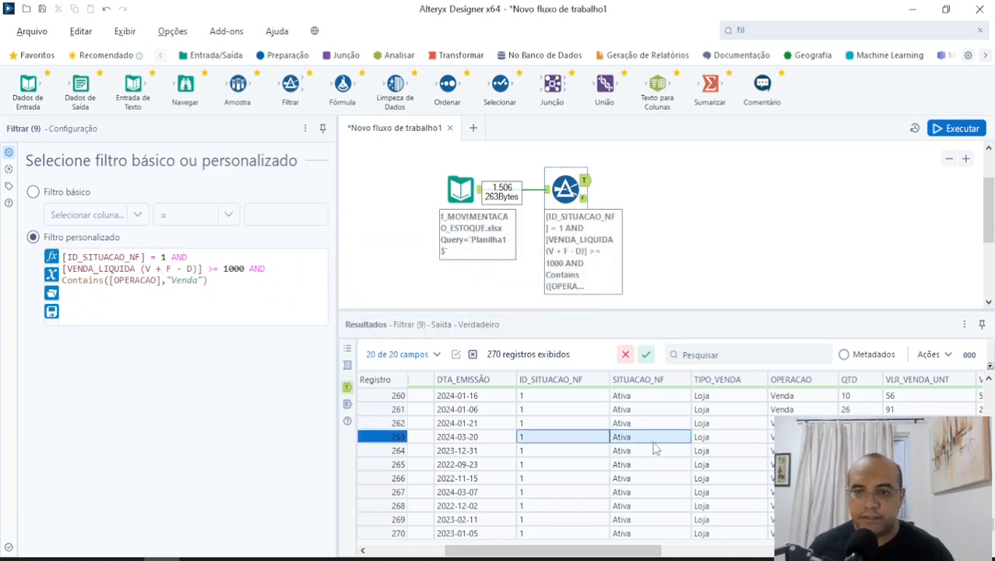
key(Right)
key(Right)
key(Right)
key(Right)
key(Right)
key(Right)
key(Right)
key(Right)
key(Right)
key(Right)
key(Right)
key(Right)
key(Left)
key(Left)
key(Left)
key(Up)
key(Up)
key(Down)
key(Down)
key(Down)
key(Down)
key(Down)
key(Down)
key(Down)
key(Down)
key(Down)
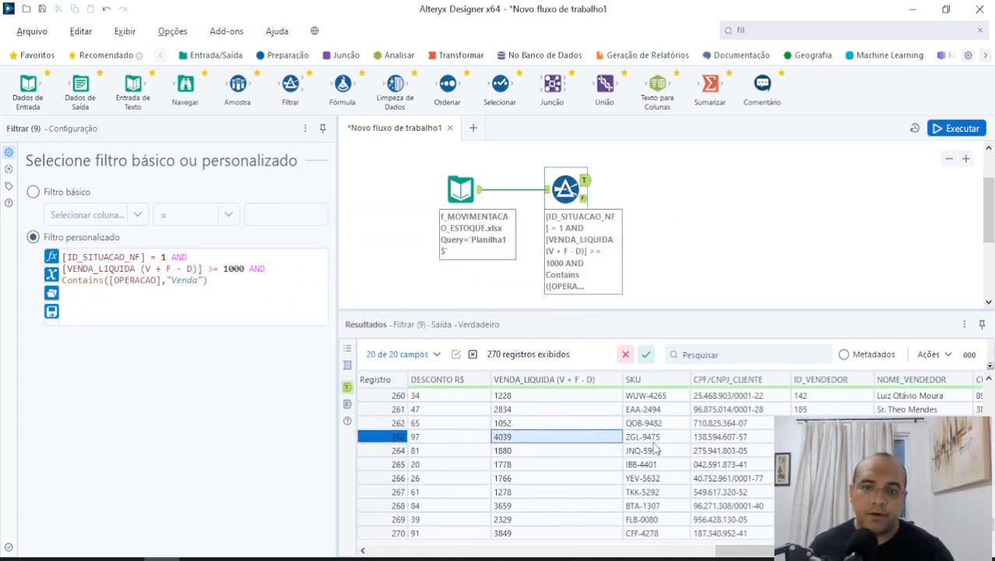
key(Up)
key(Up)
key(Up)
key(Up)
key(Up)
key(Up)
key(Up)
key(Up)
key(Up)
key(Up)
key(Up)
key(Up)
key(Up)
key(Up)
key(Up)
key(Up)
key(Up)
key(Up)
key(Up)
key(Up)
key(Left)
key(Left)
key(Left)
key(Left)
key(Left)
key(Left)
key(Left)
key(Left)
key(Left)
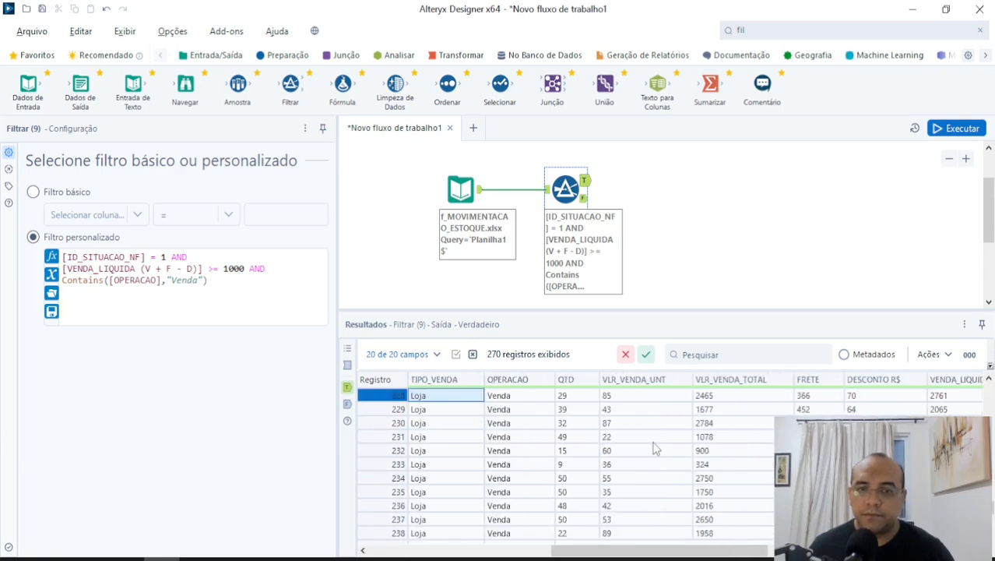
key(Right)
key(Right)
key(Right)
key(Down)
key(Down)
key(Down)
key(Down)
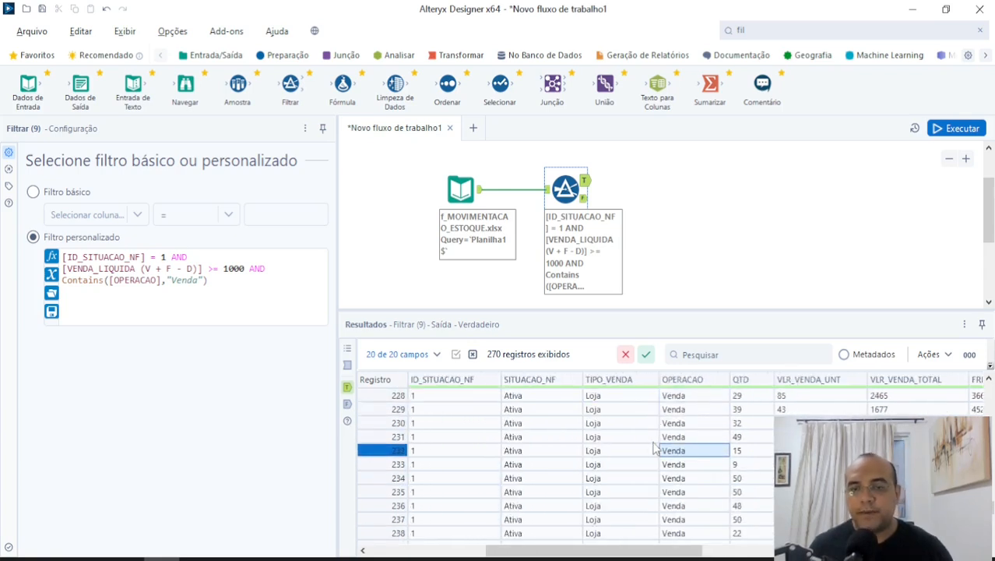
Browse the True output's remaining columns and records, examining the ID_VENDEDOR and NOME_VENDEDOR fields.
scroll(700, 460, down, 2)
scroll(695, 460, down, 1)
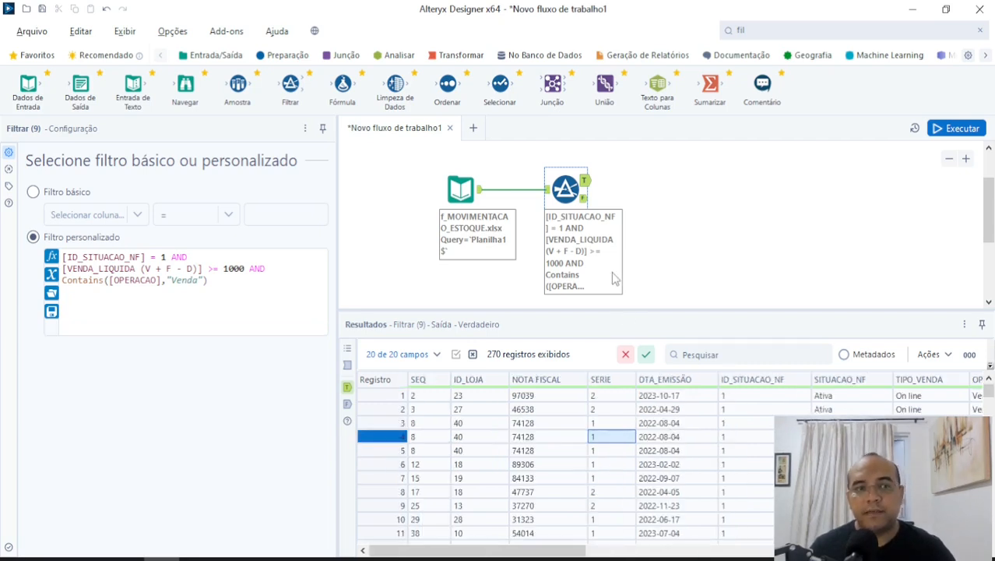
drag(537, 551, 923, 554)
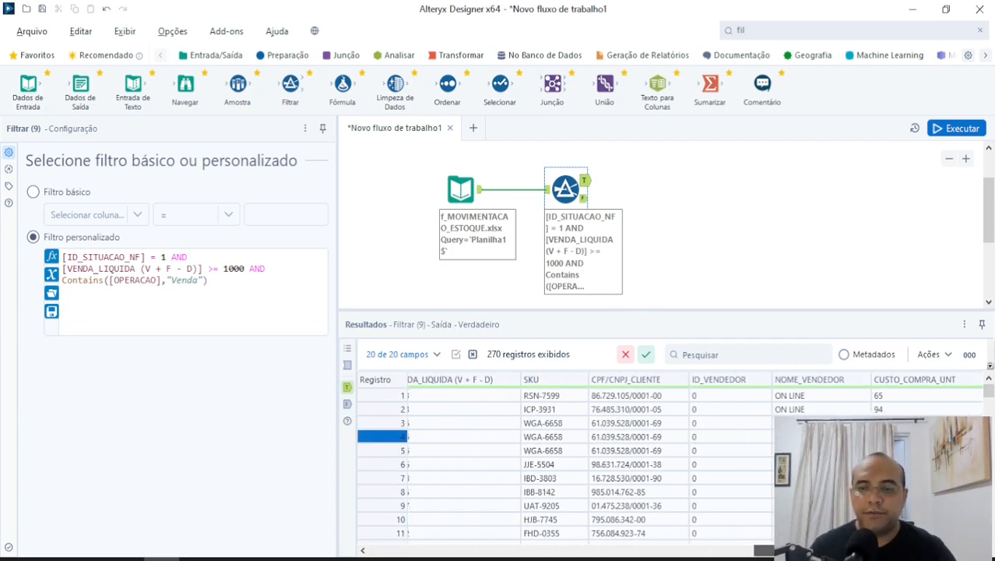
drag(989, 391, 988, 508)
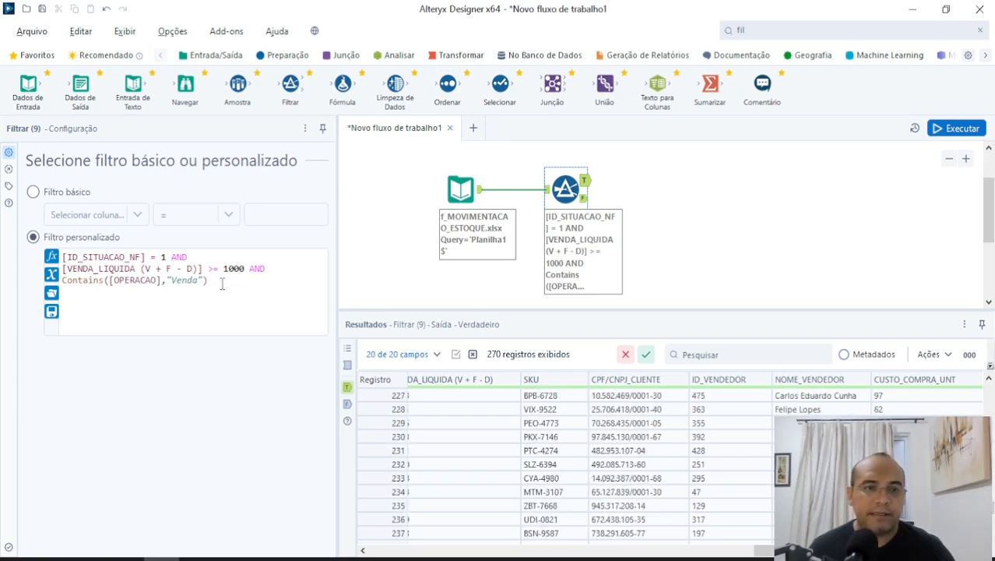
Append AND to the OPERACAO condition in the custom filter and paste a copy of that condition on the line below.
drag(222, 284, 58, 289)
key(ctrl+c)
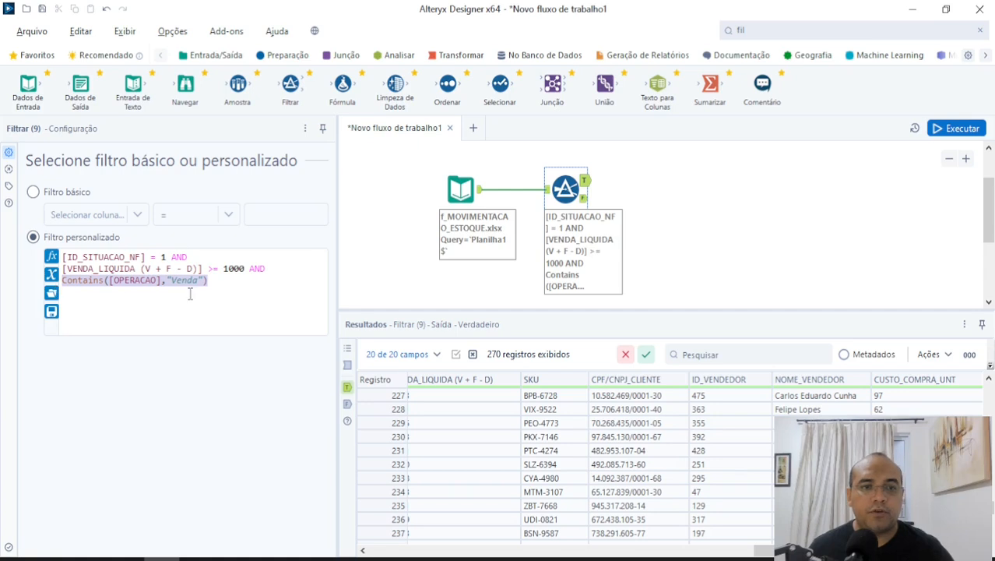
click(242, 279)
text(AND)
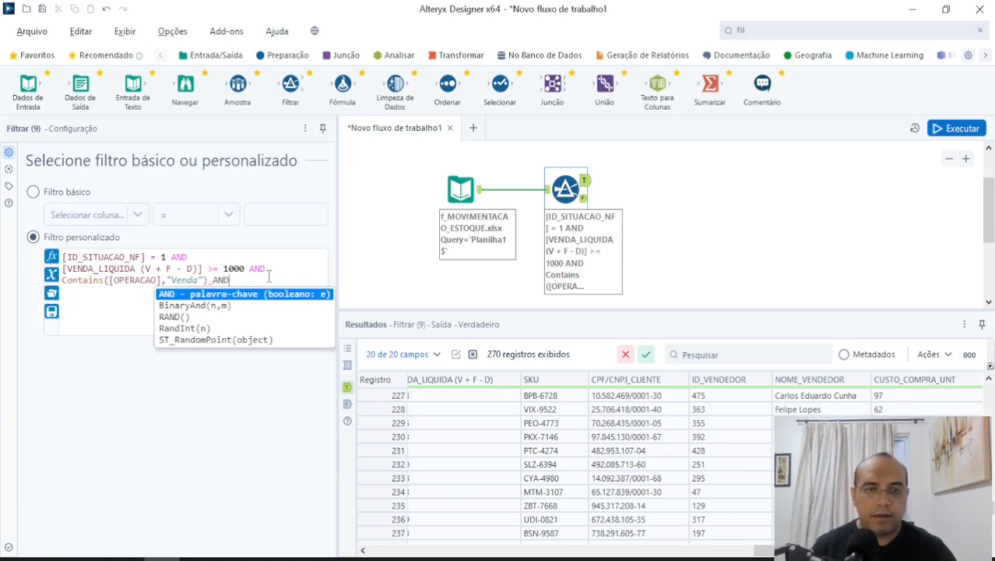
key(Return)
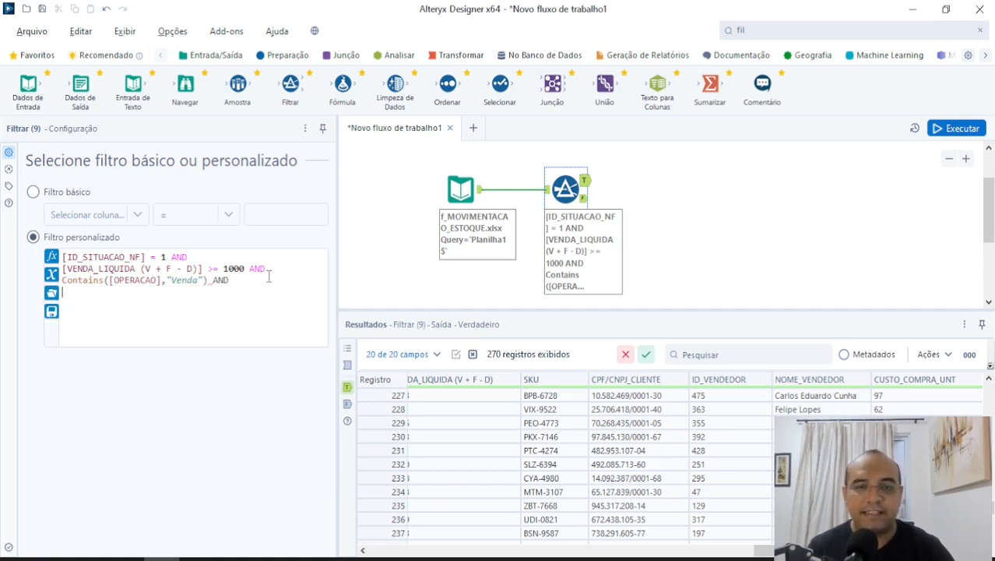
key(ctrl+v)
Replace the OPERACAO field in the copied Contains condition with NOME_VENDEDOR.
key(Left)
key(Left)
key(Left)
key(Left)
key(Left)
key(Left)
key(Left)
key(Left)
key(Left)
key(shift+Left)
key(shift+Left)
key(shift+Left)
key(shift+Left)
key(shift+Left)
key(shift+Left)
key(shift+Left)
key(shift+Left)
key(shift+Left)
key(shift+Left)
key(shift+Left)
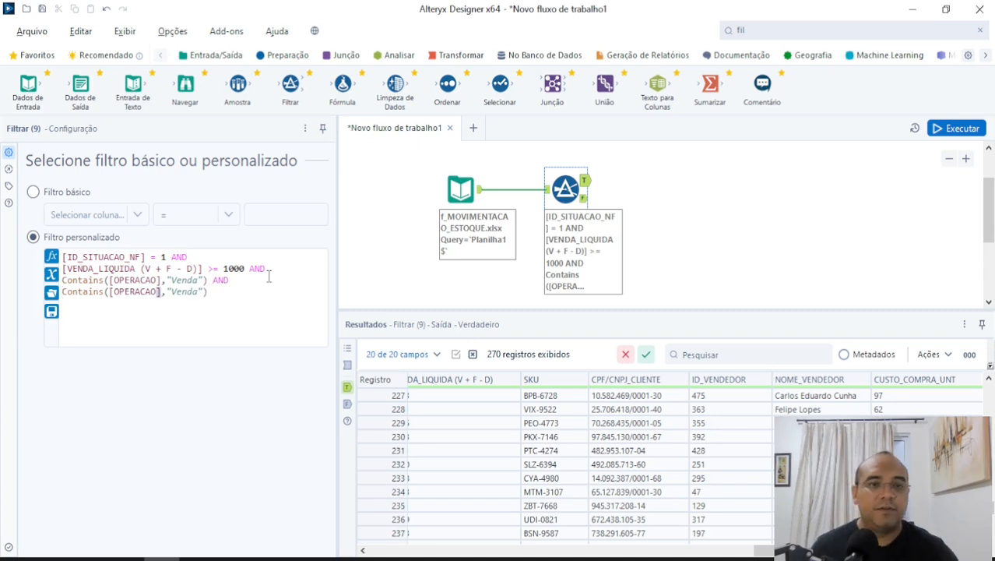
key(shift+Right)
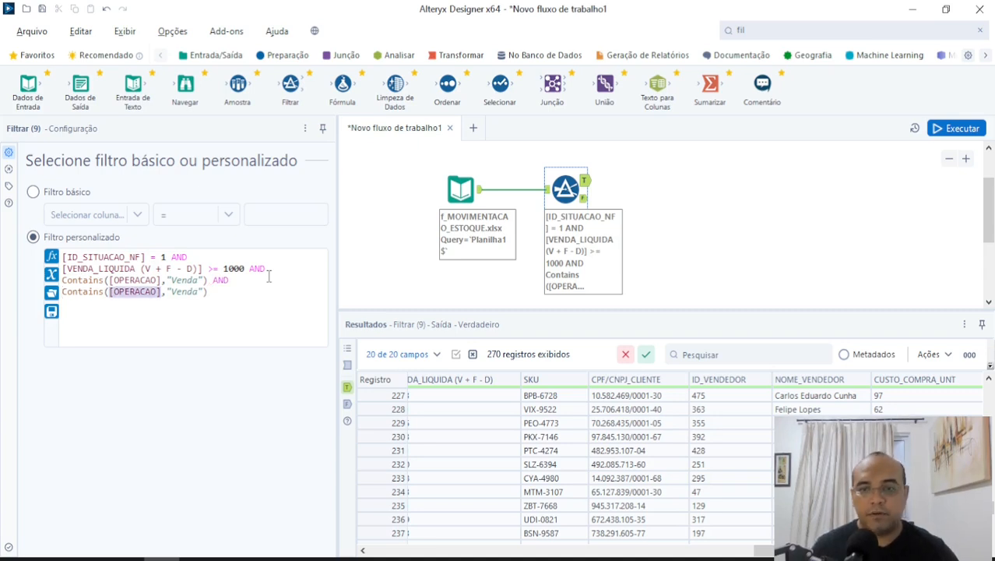
text(NOME)
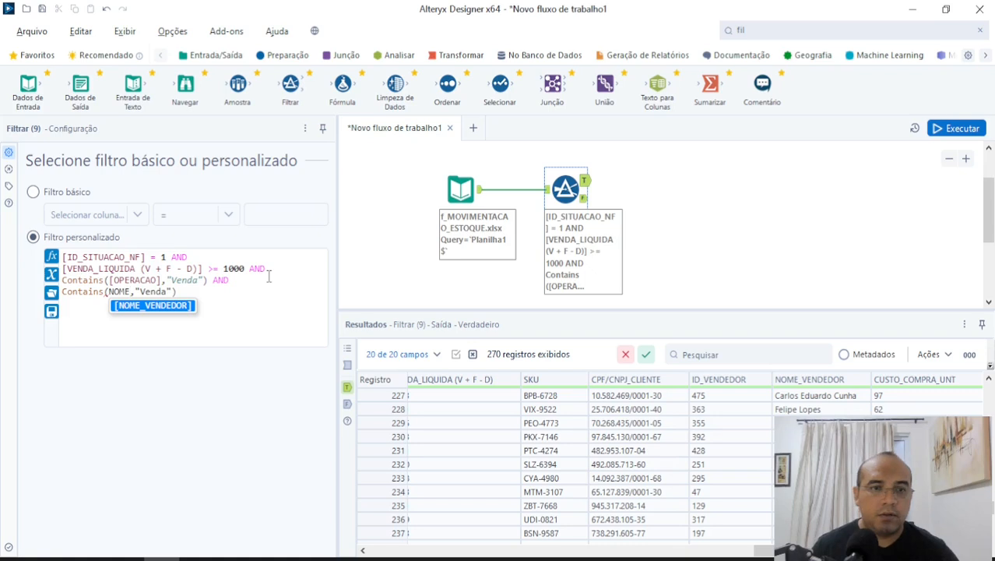
key(Return)
Replace "Venda" in the NOME_VENDEDOR condition with a salesperson's full name.
key(shift+Right)
key(shift+Right)
key(shift+Right)
key(shift+Right)
key(shift+Right)
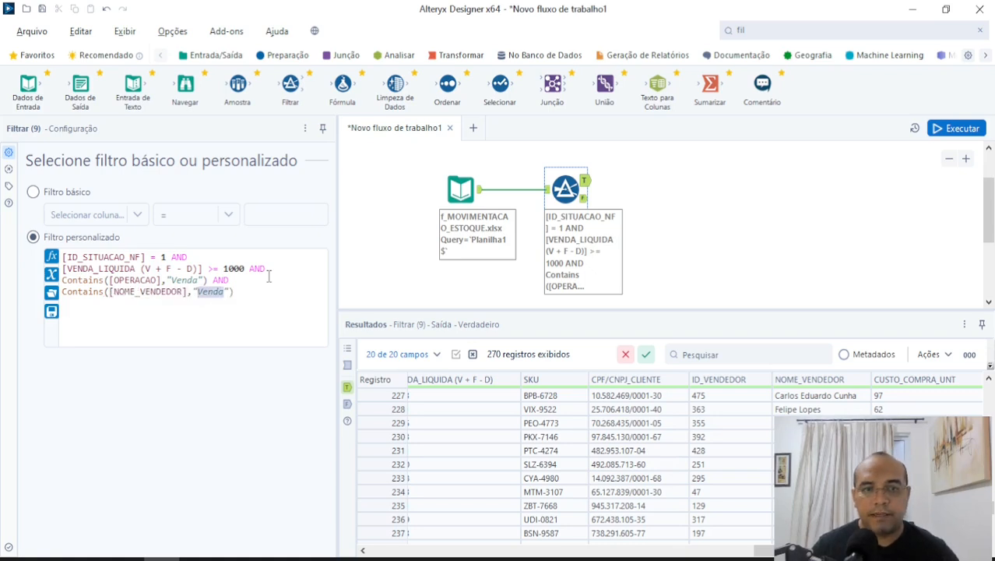
text(Car)
key(BackSpace)
key(BackSpace)
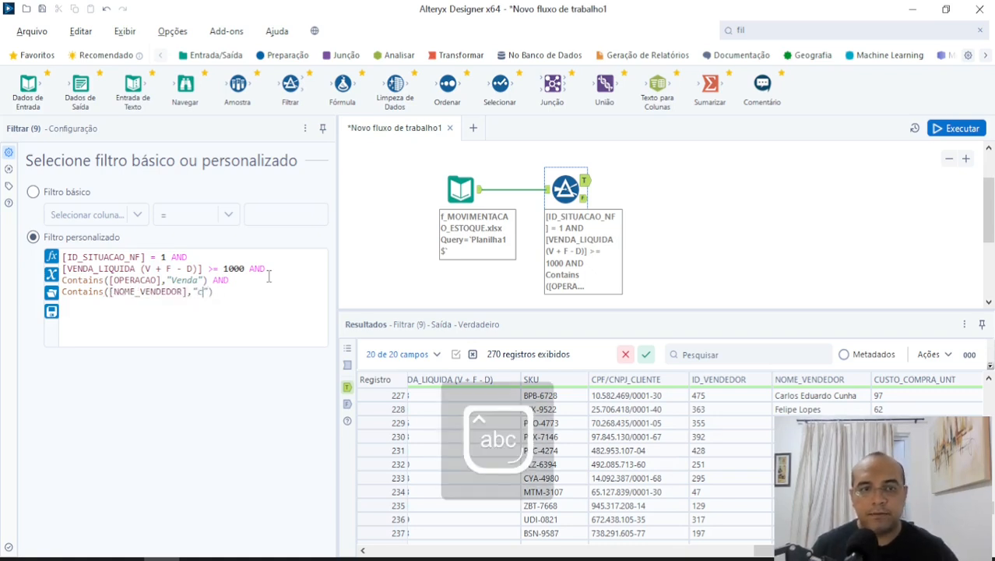
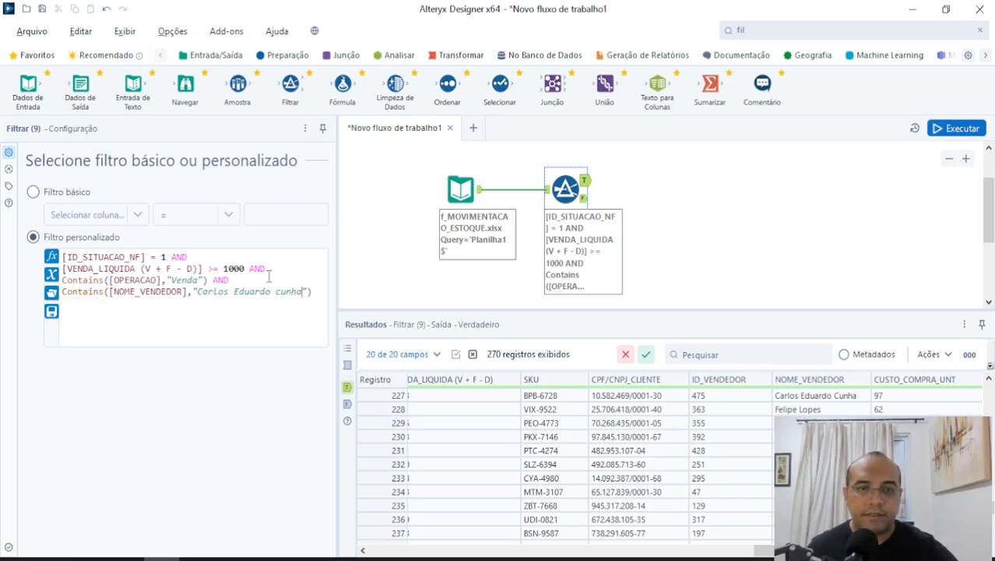
Run the workflow and check the NOME_VENDEDOR value in the filter's True output.
key(ctrl+r)
click(629, 313)
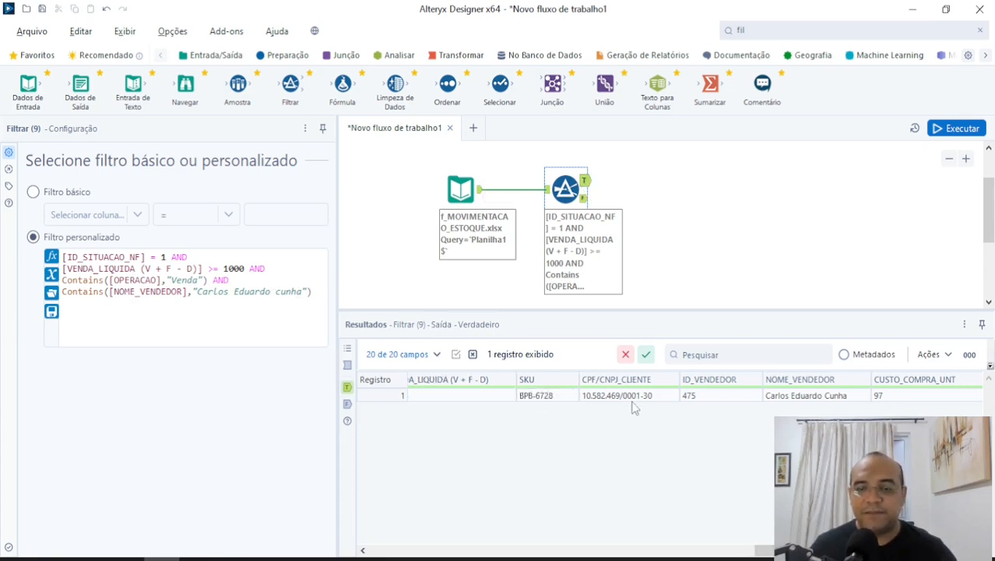
click(778, 399)
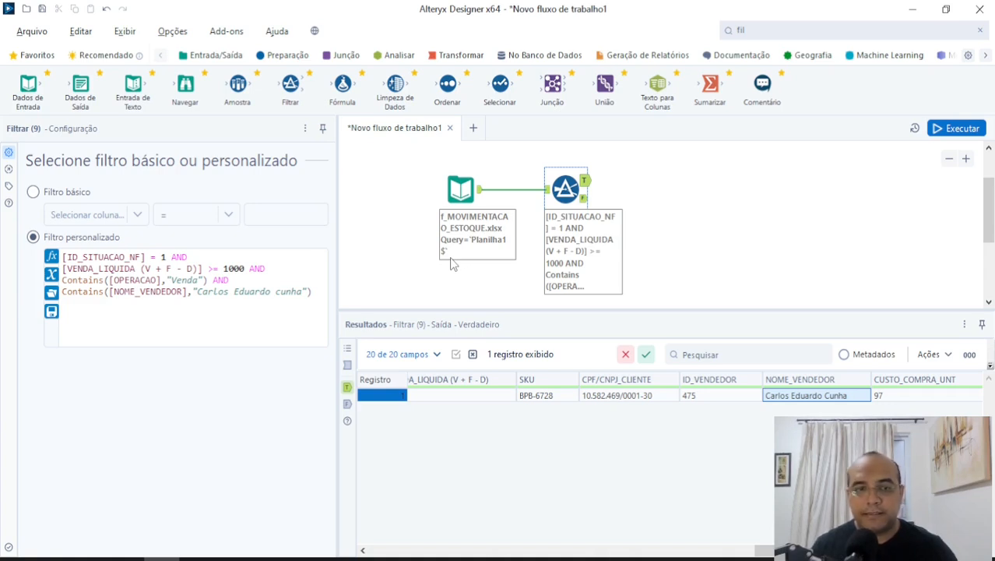
Delete the NOME_VENDEDOR condition and the AND before it, rerun the workflow and open the True output.
drag(206, 279, 322, 293)
key(ctrl+c)
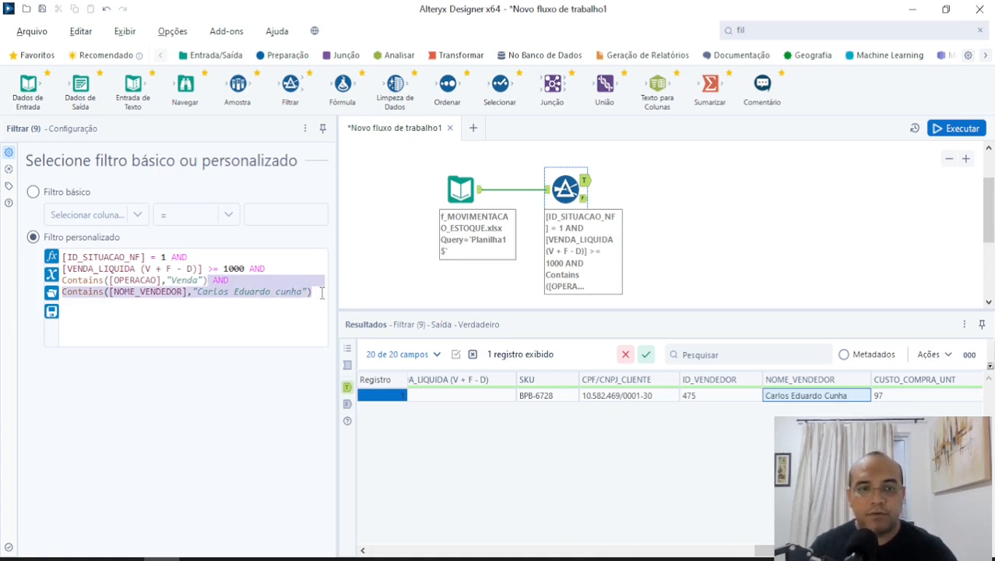
key(BackSpace)
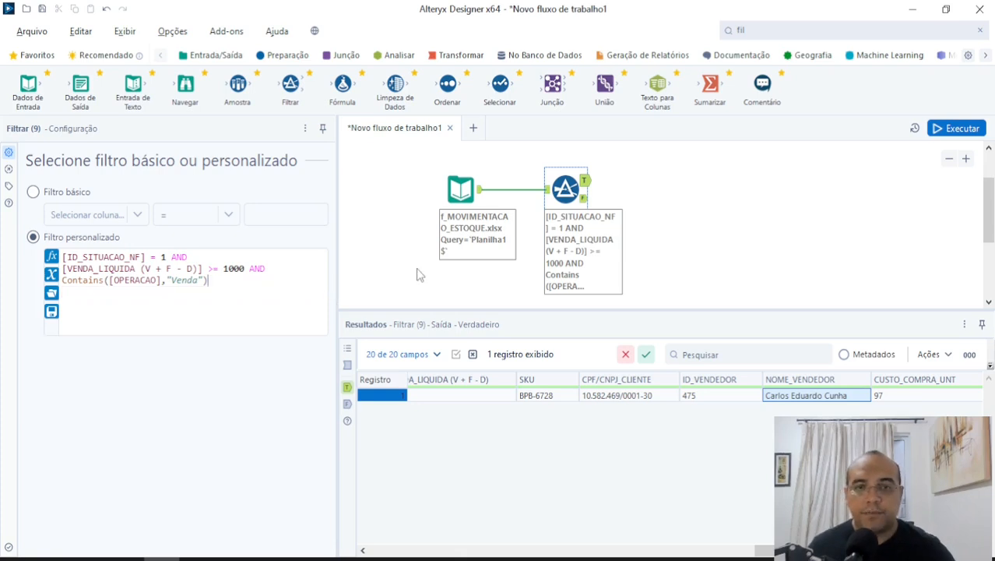
click(956, 128)
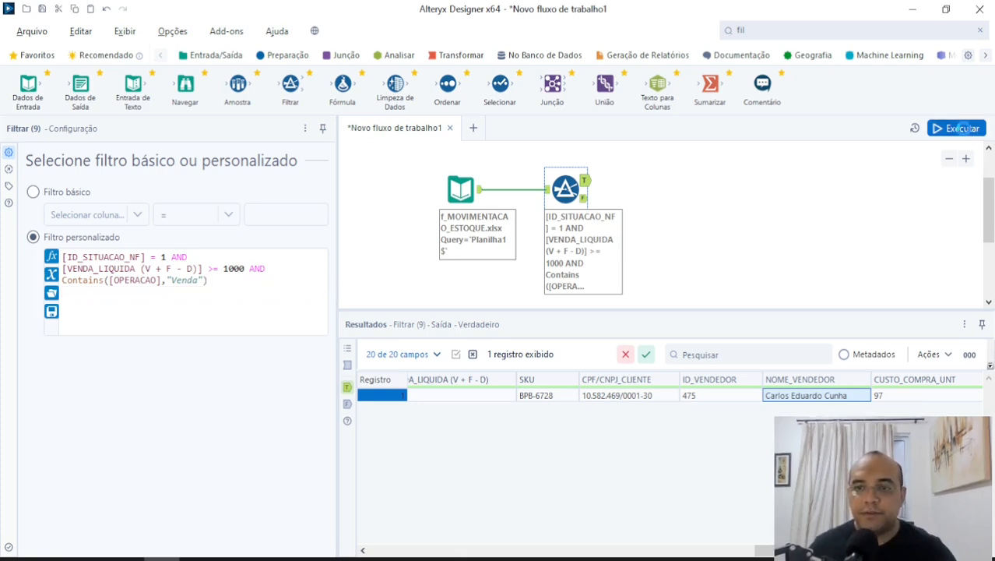
click(626, 314)
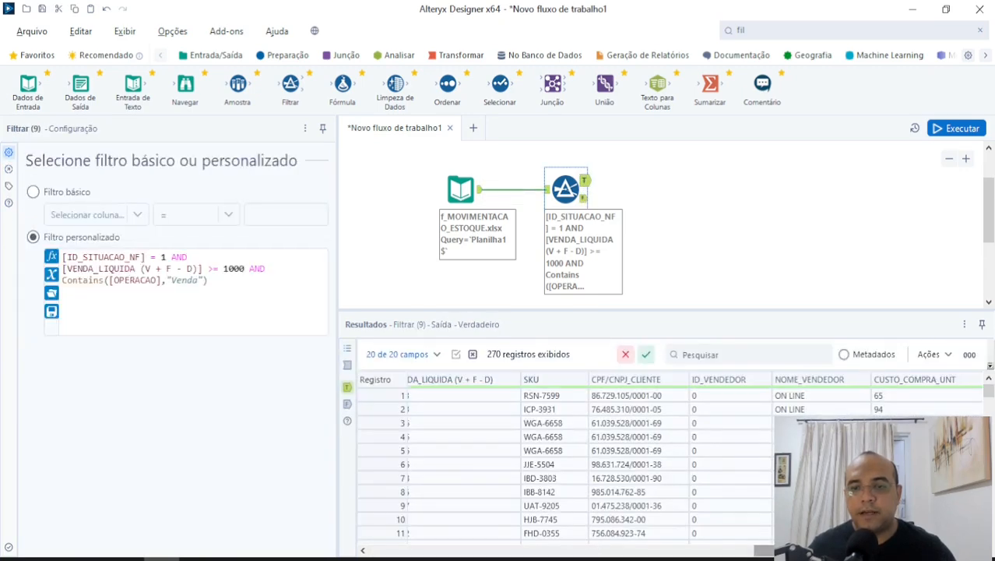
Browse the True output's records for another salesperson in the NOME_VENDEDOR column.
drag(760, 550, 716, 550)
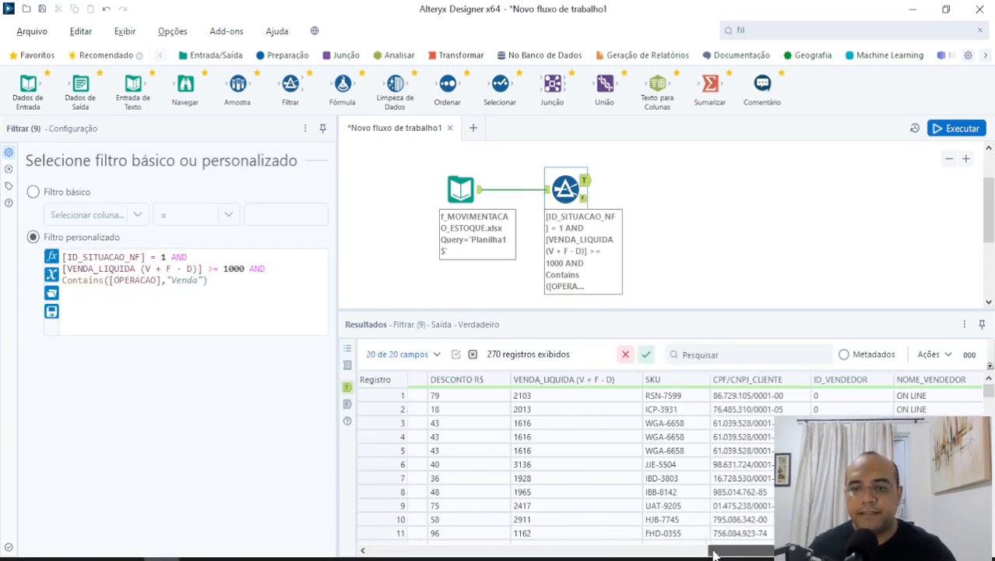
drag(988, 390, 989, 481)
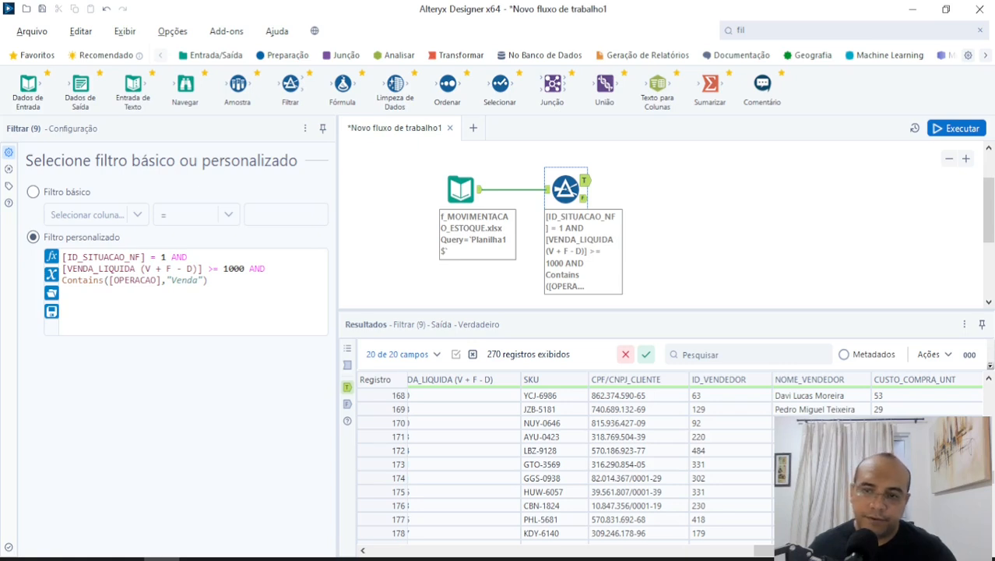
click(817, 437)
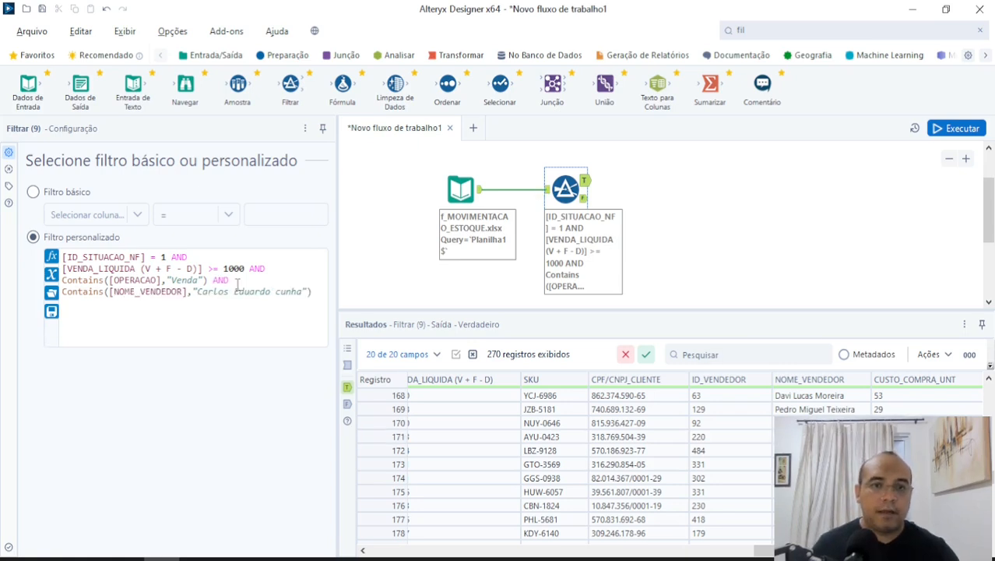
Restore the deleted NOME_VENDEDOR condition, append AND to it and paste a copy of the condition on the line below.
key(shift+Up)
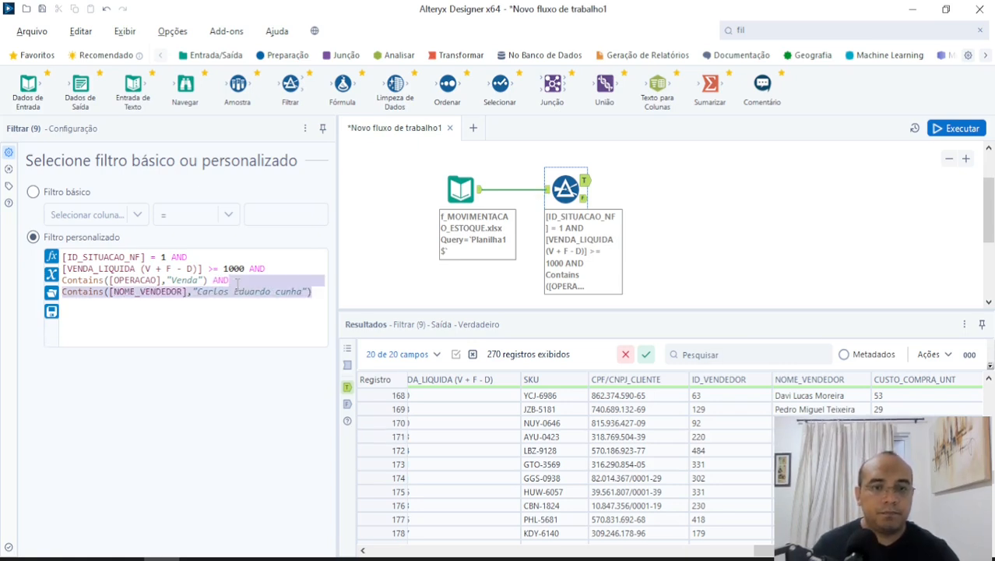
key(shift+Left)
key(shift+Left)
key(Right)
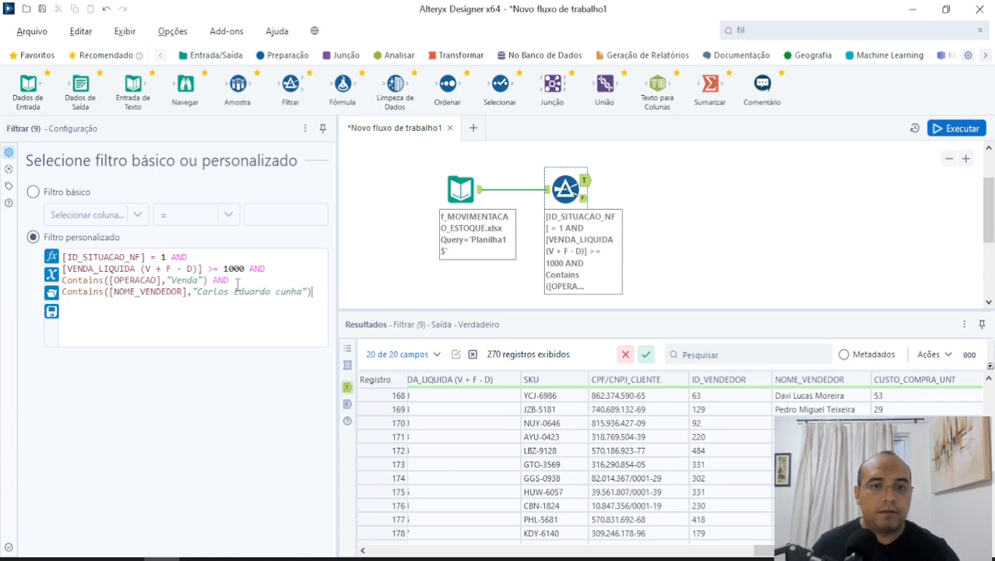
key(ctrl+v)
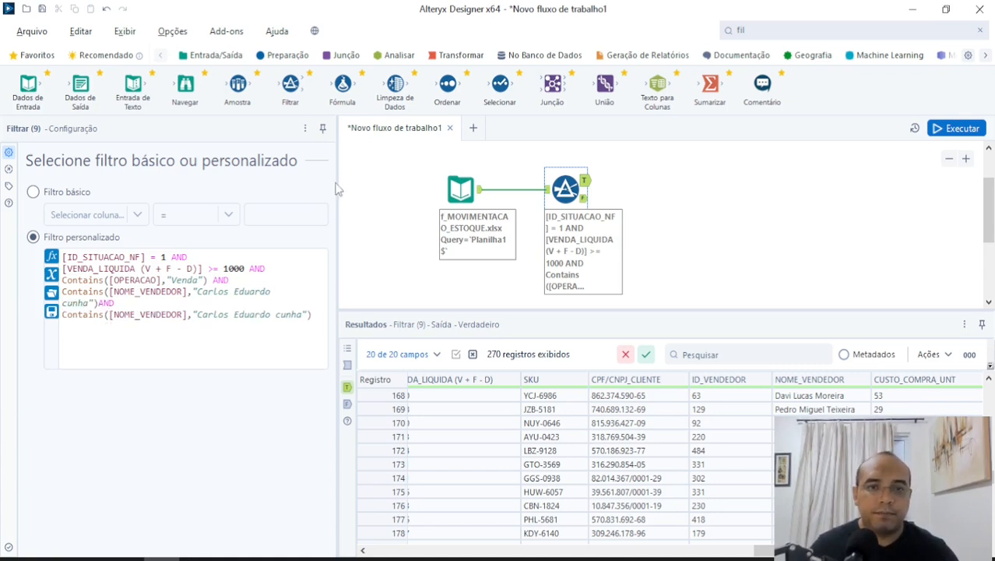
In the second NOME_VENDEDOR condition, replace the salesperson's name with the other salesperson's full name, capitalizing both words.
drag(336, 191, 416, 193)
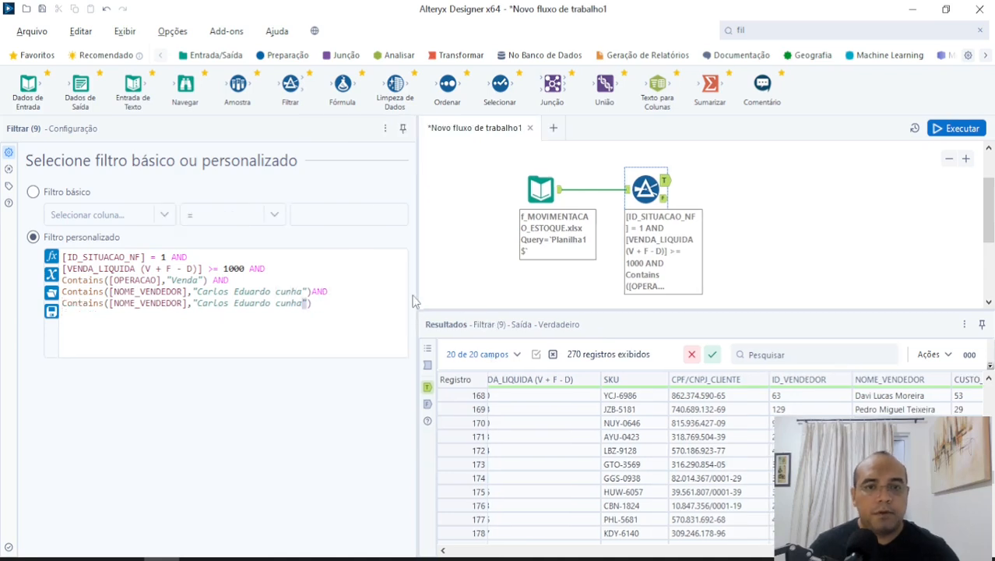
key(ctrl+shift+Left)
key(ctrl+shift+Left)
key(ctrl+shift+Left)
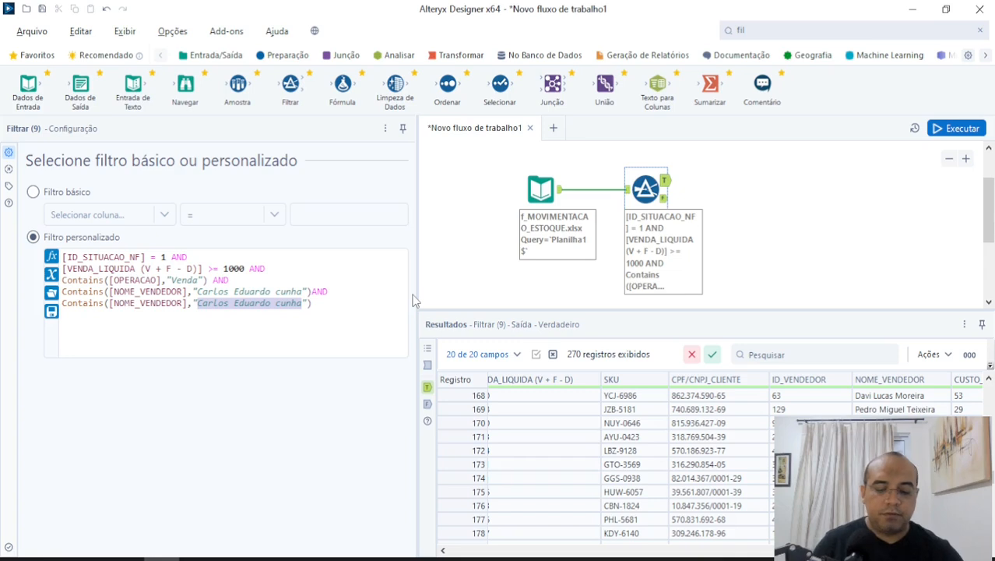
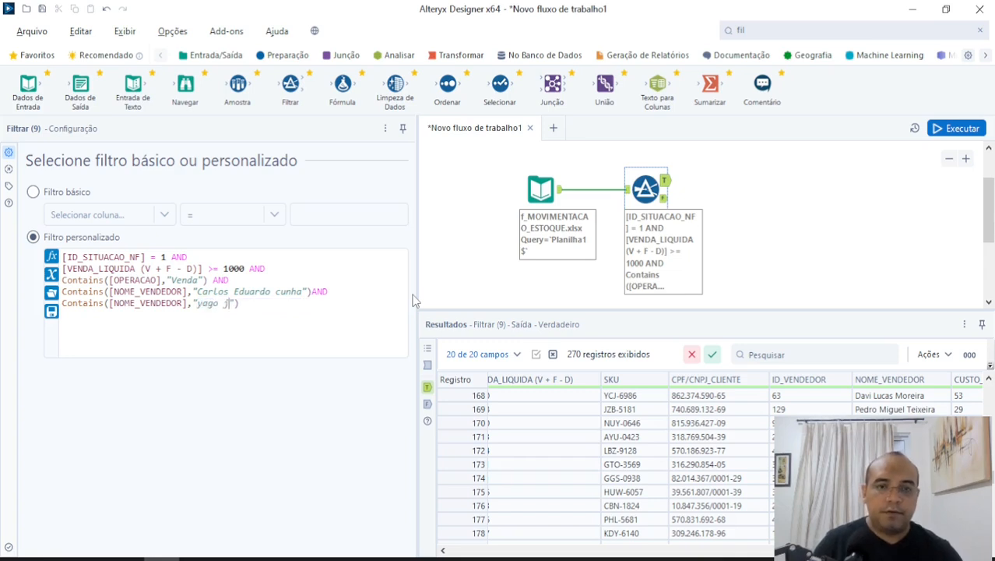
key(ctrl+Left)
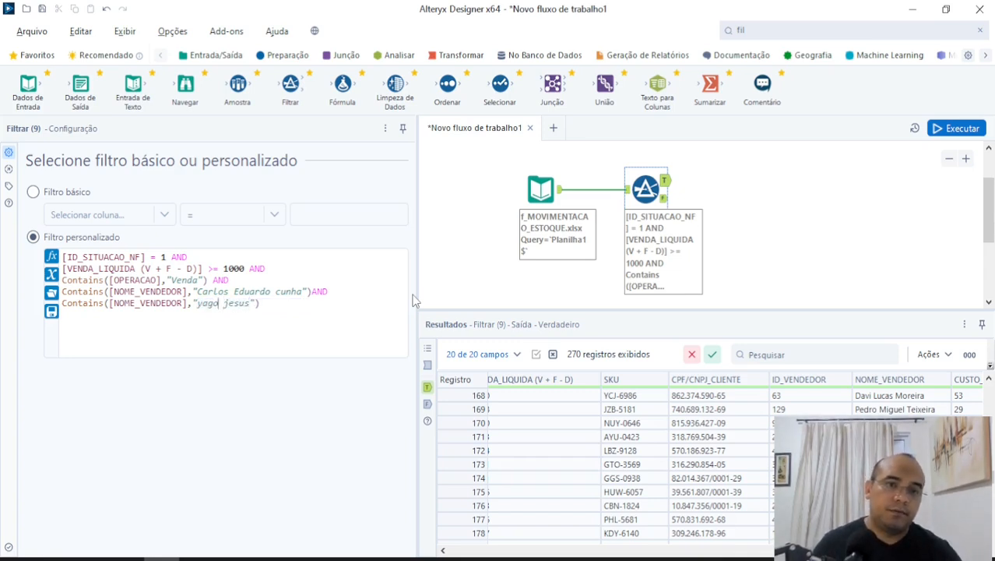
key(Delete)
text(J)
key(ctrl+Left)
key(ctrl+Left)
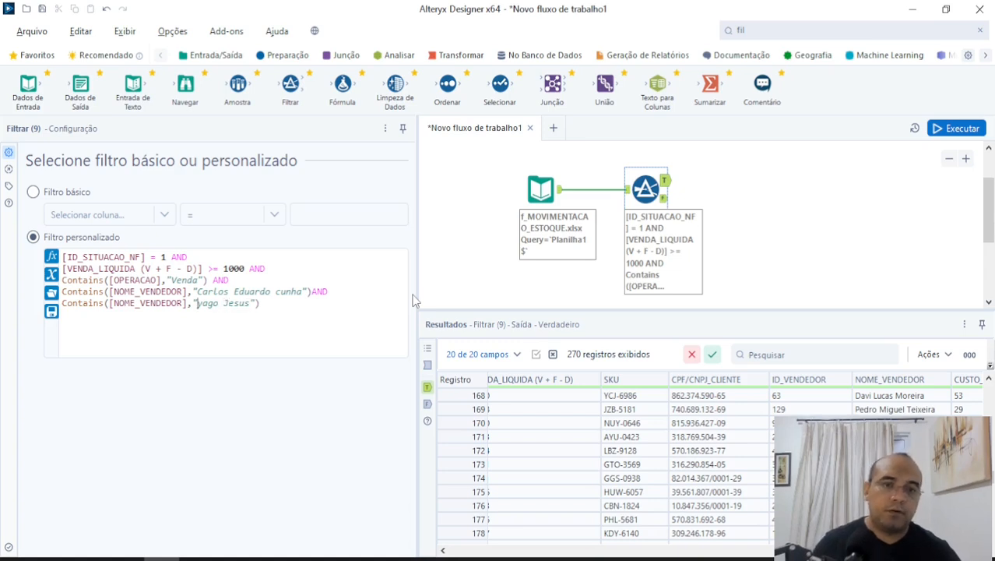
key(Delete)
text(Y)
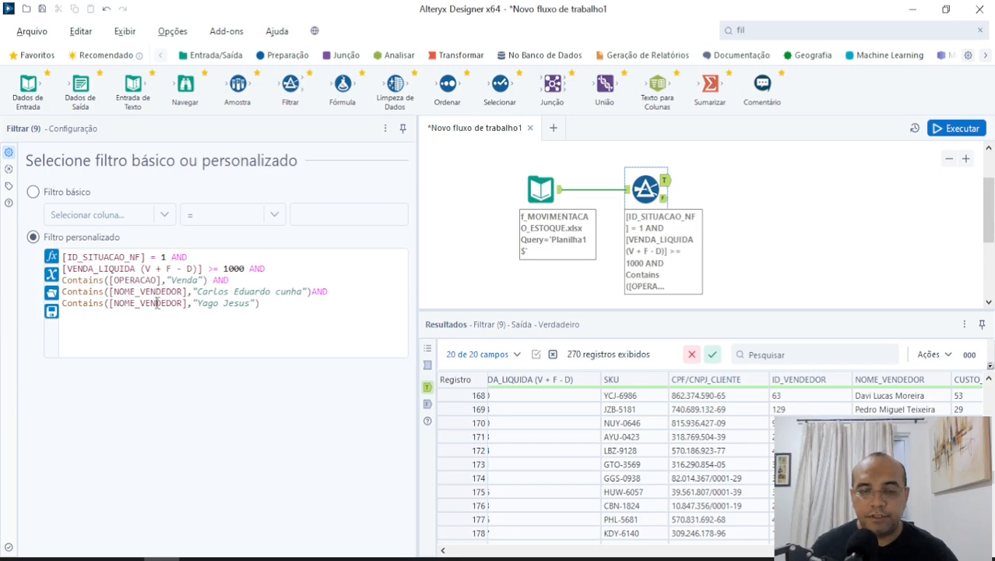
Replace the AND between the two NOME_VENDEDOR conditions with an uppercase OR.
click(388, 292)
key(BackSpace)
key(BackSpace)
key(BackSpace)
text(or)
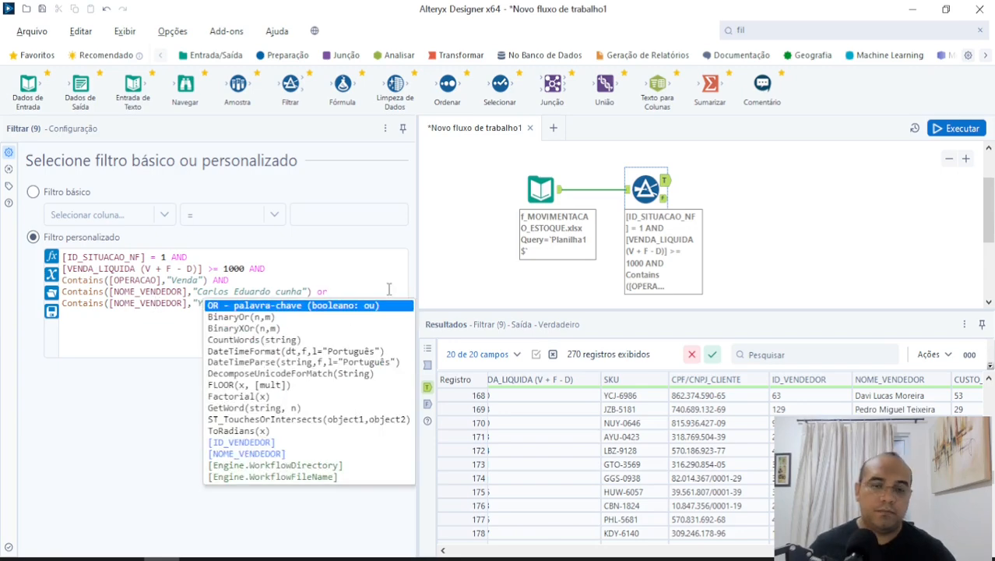
key(Caps_Lock)
key(BackSpace)
key(BackSpace)
text(OR)
click(389, 290)
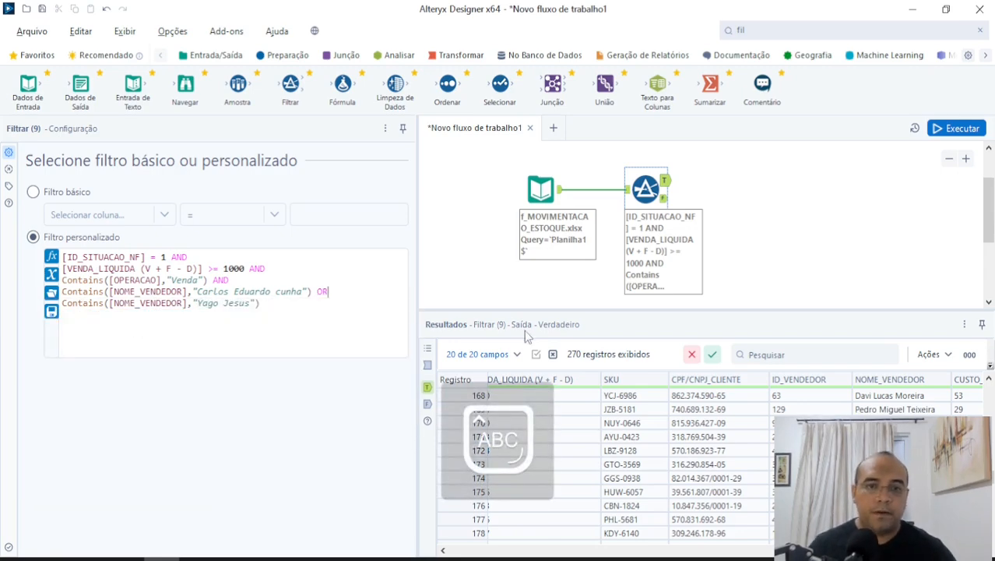
Run the workflow and check both salespeople's records in the True output's NOME_VENDEDOR column.
click(957, 131)
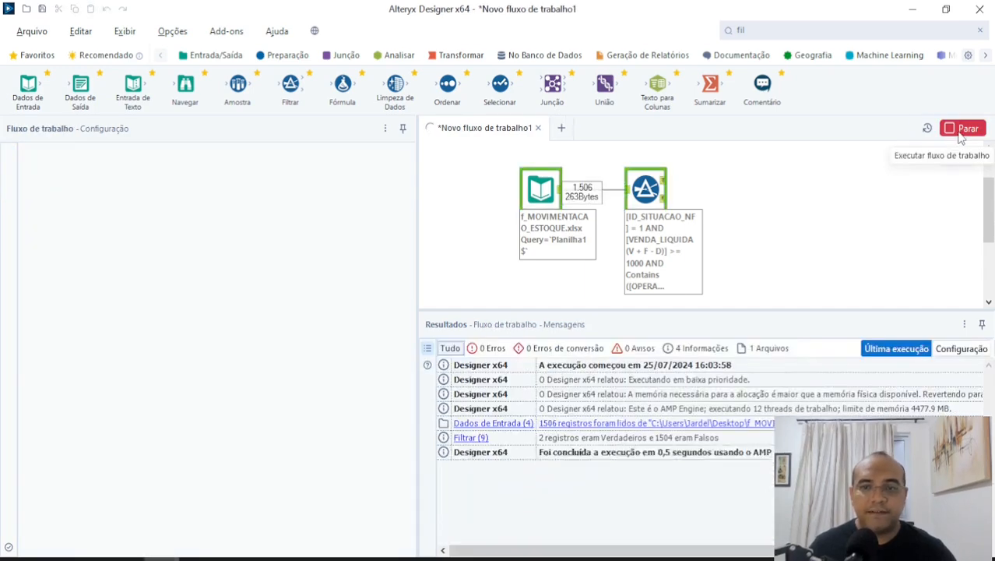
click(621, 316)
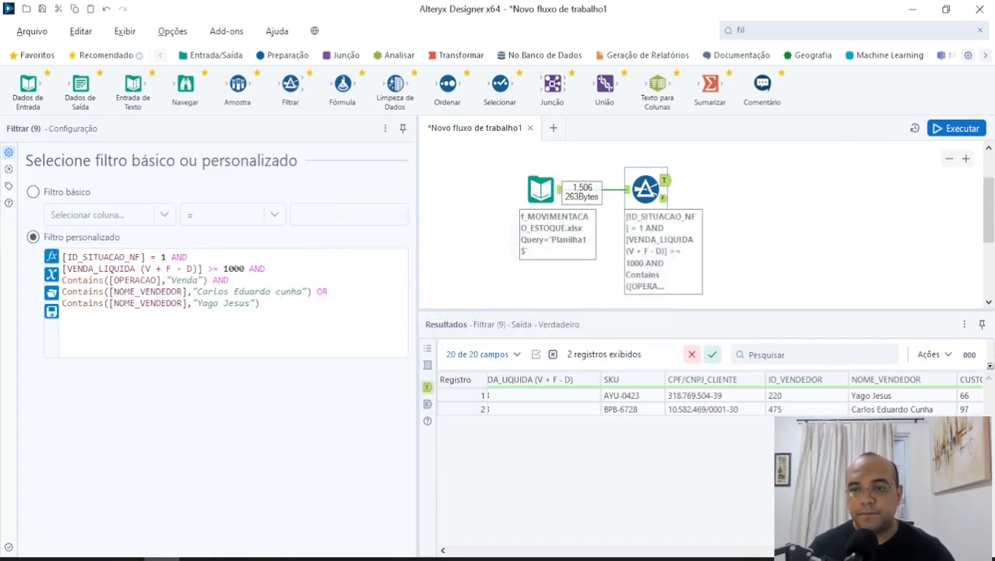
click(880, 410)
click(858, 398)
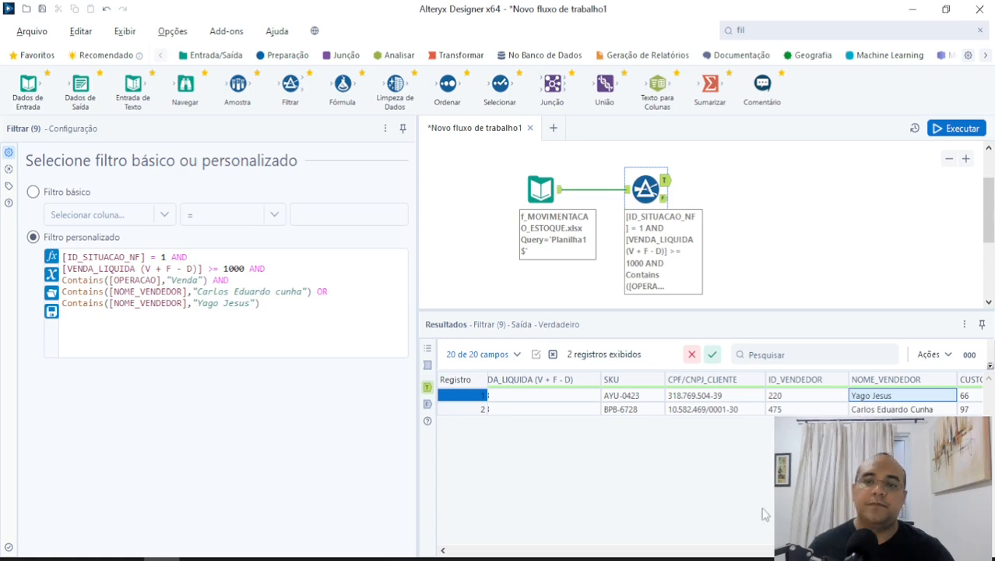
Try AND instead of OR between the two NOME_VENDEDOR conditions and run the workflow.
click(665, 182)
click(373, 291)
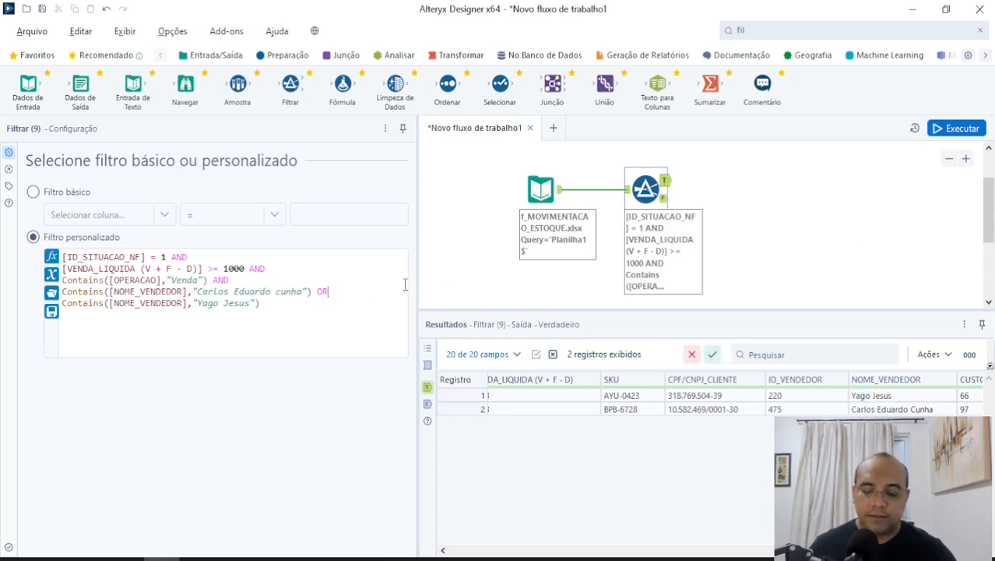
key(BackSpace)
key(BackSpace)
text(AND)
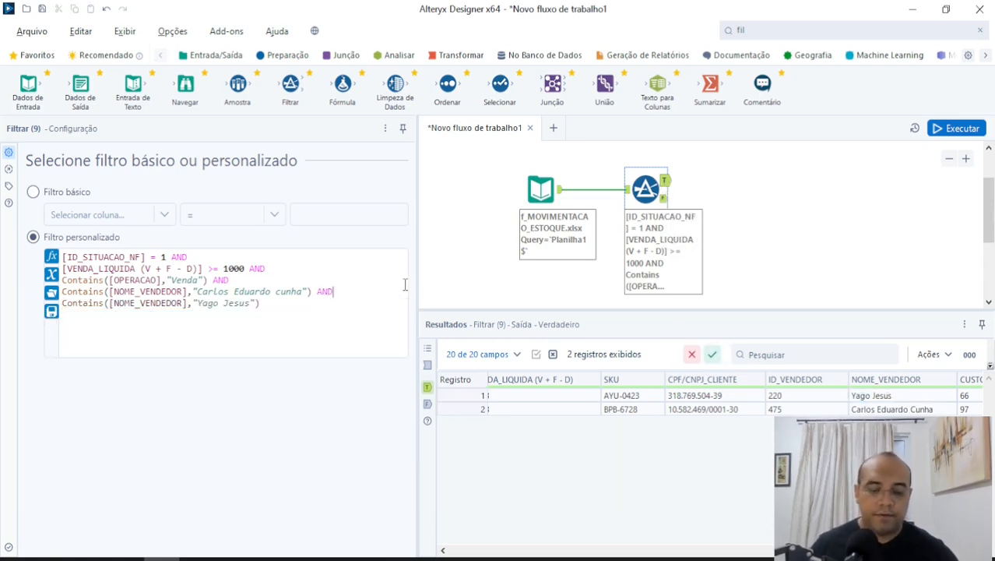
key(ctrl+r)
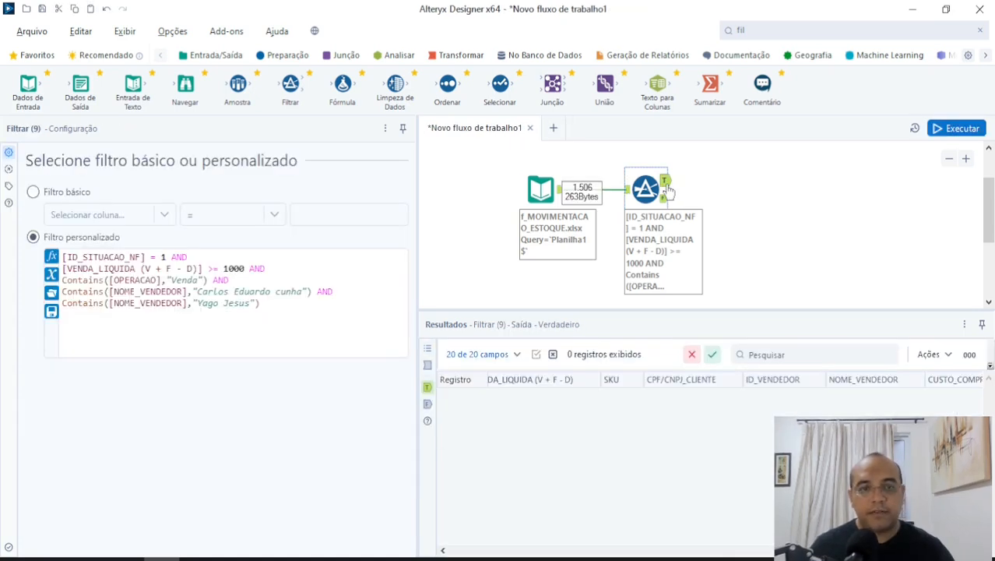
Set the operator between the two NOME_VENDEDOR conditions back to OR, rerun the workflow and view the True output.
click(341, 291)
key(BackSpace)
key(BackSpace)
key(BackSpace)
text(OR)
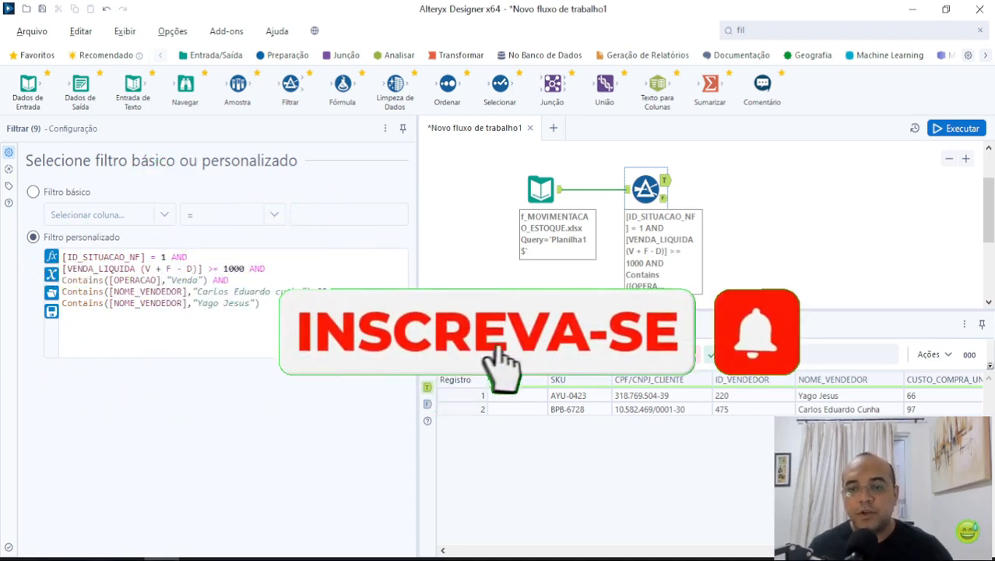
scroll(708, 467, right, 1)
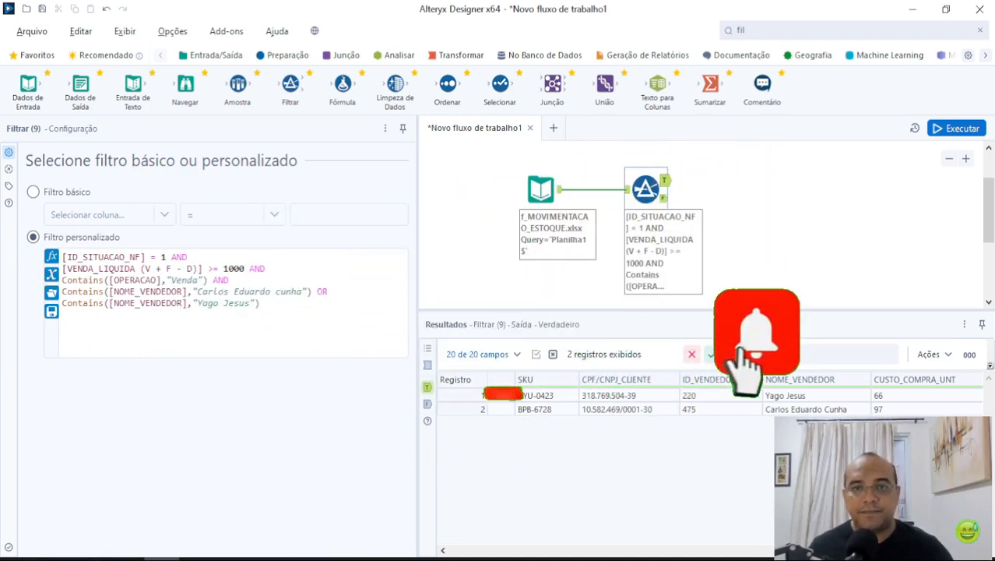